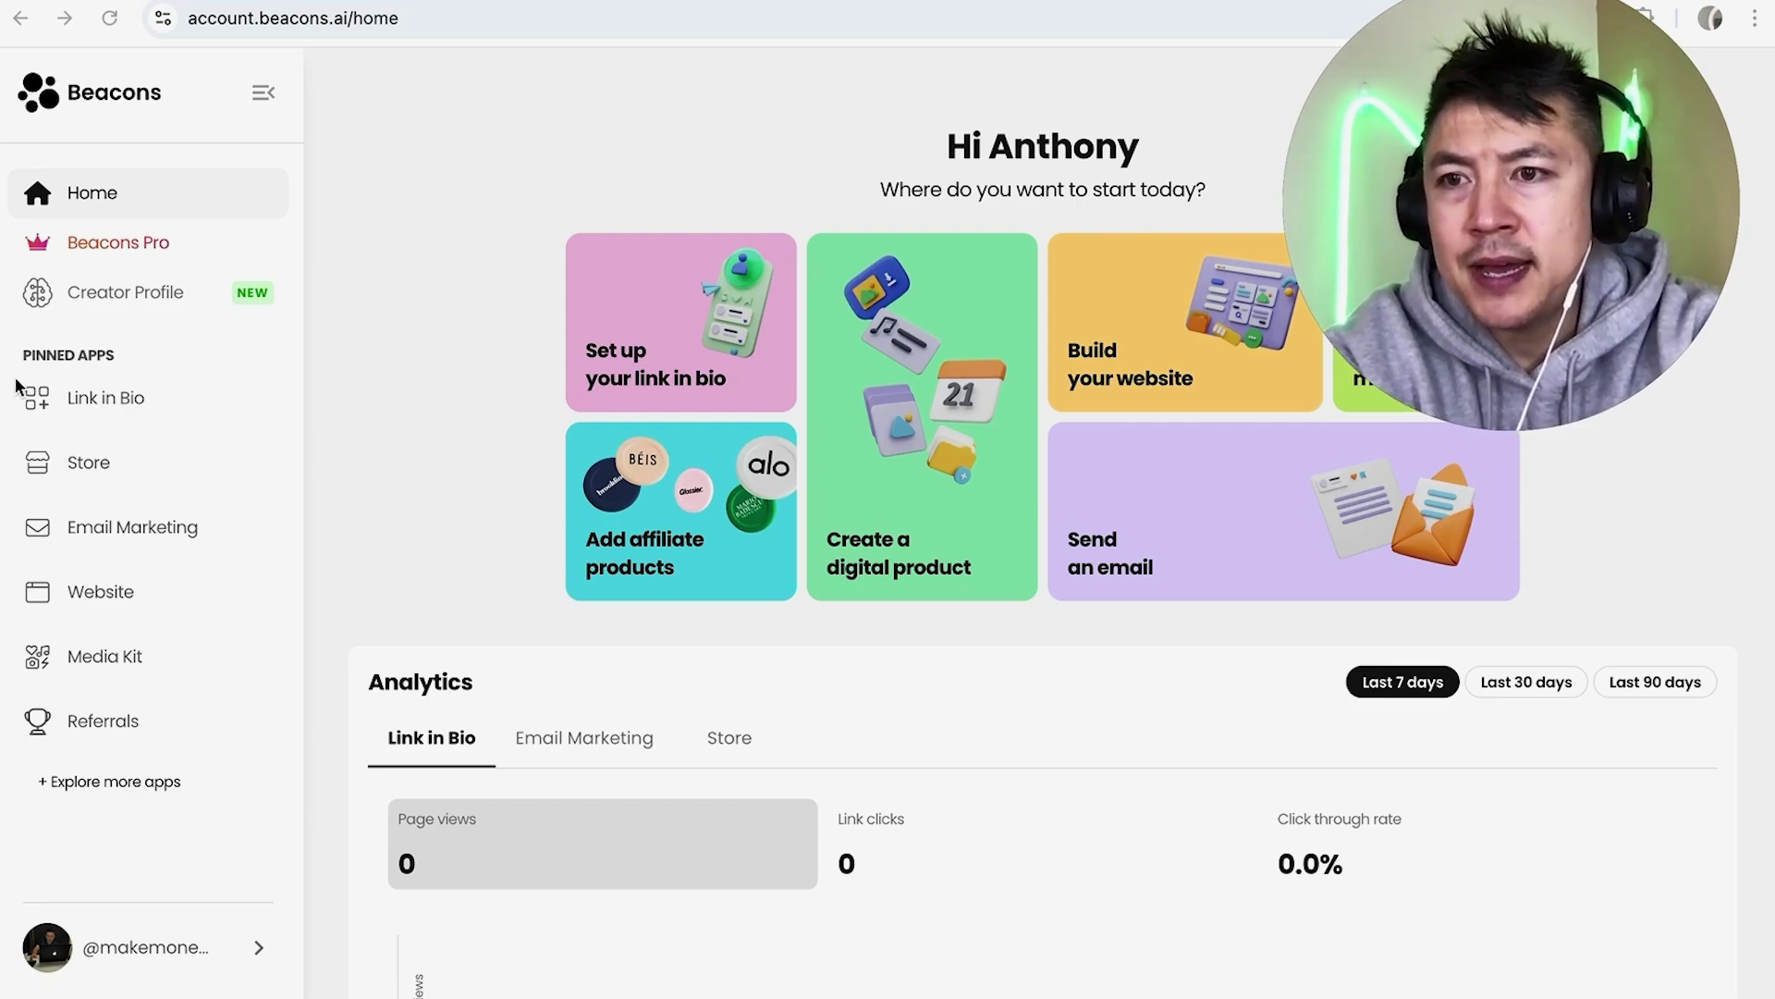
# Open the Link in Bio editor and try the Chinese Food link in the preview
pyautogui.click(137, 400)
pyautogui.scroll(-2, 1404, 680)
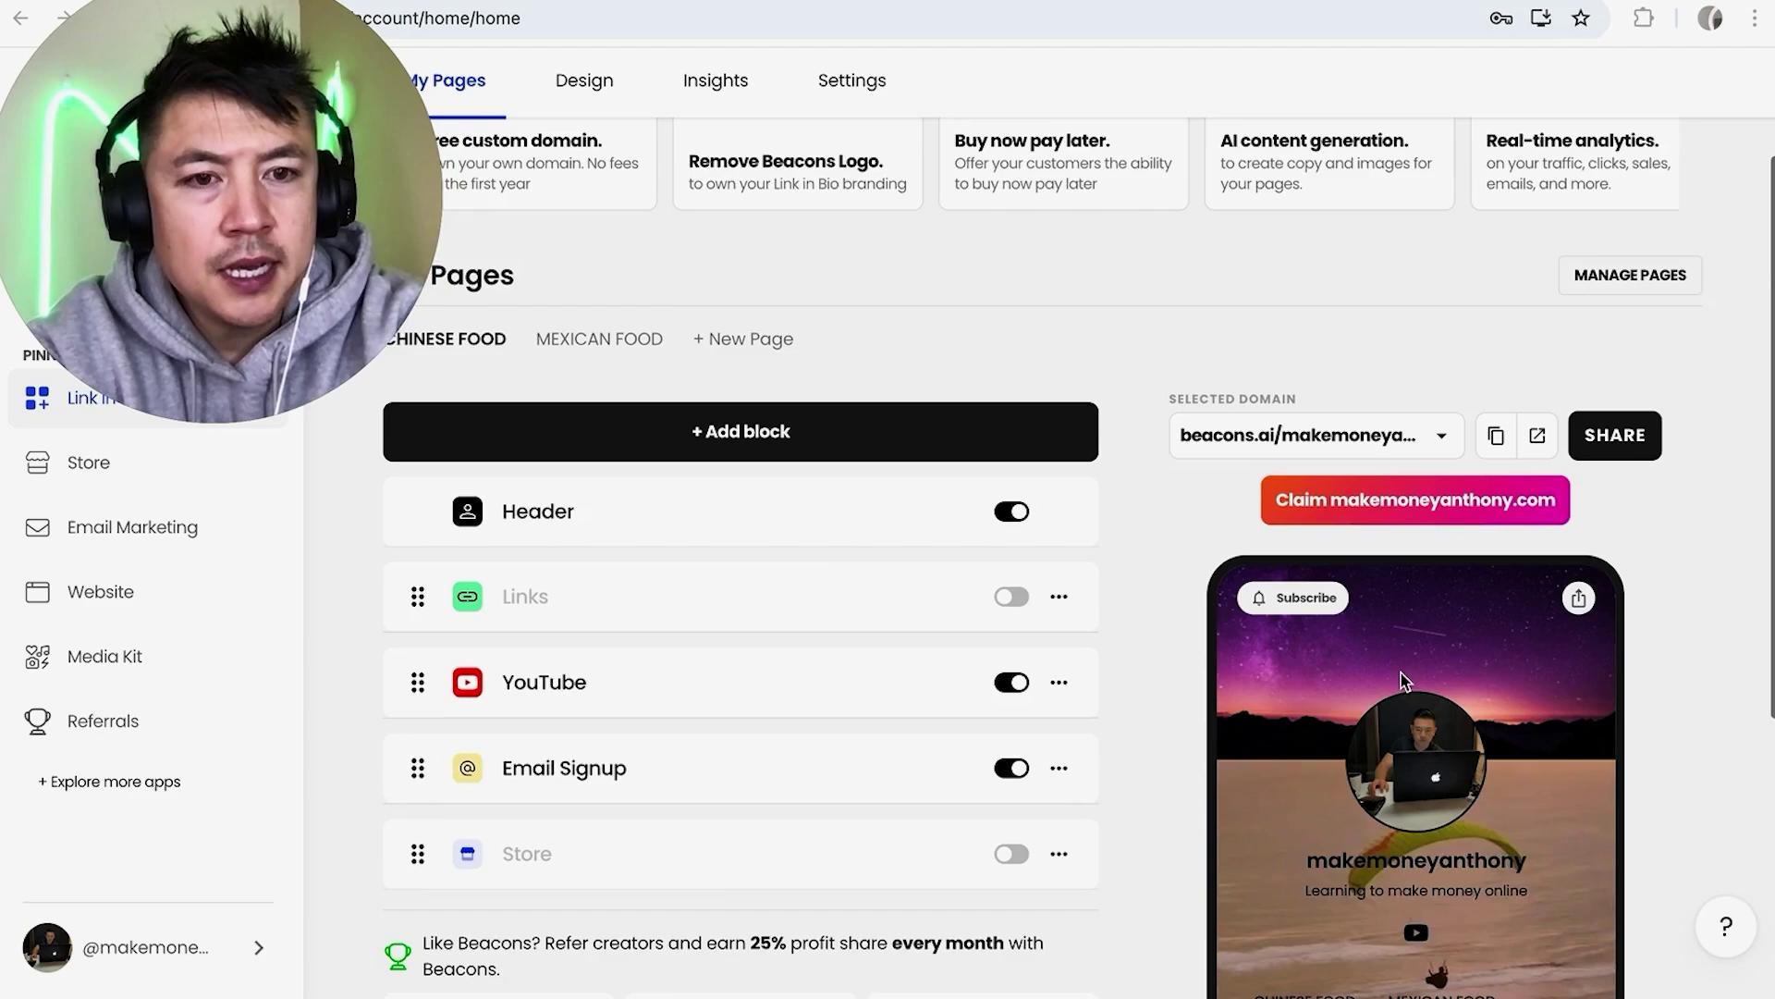
pyautogui.scroll(-2, 1405, 679)
pyautogui.scroll(-2, 1403, 681)
pyautogui.scroll(-3, 1403, 679)
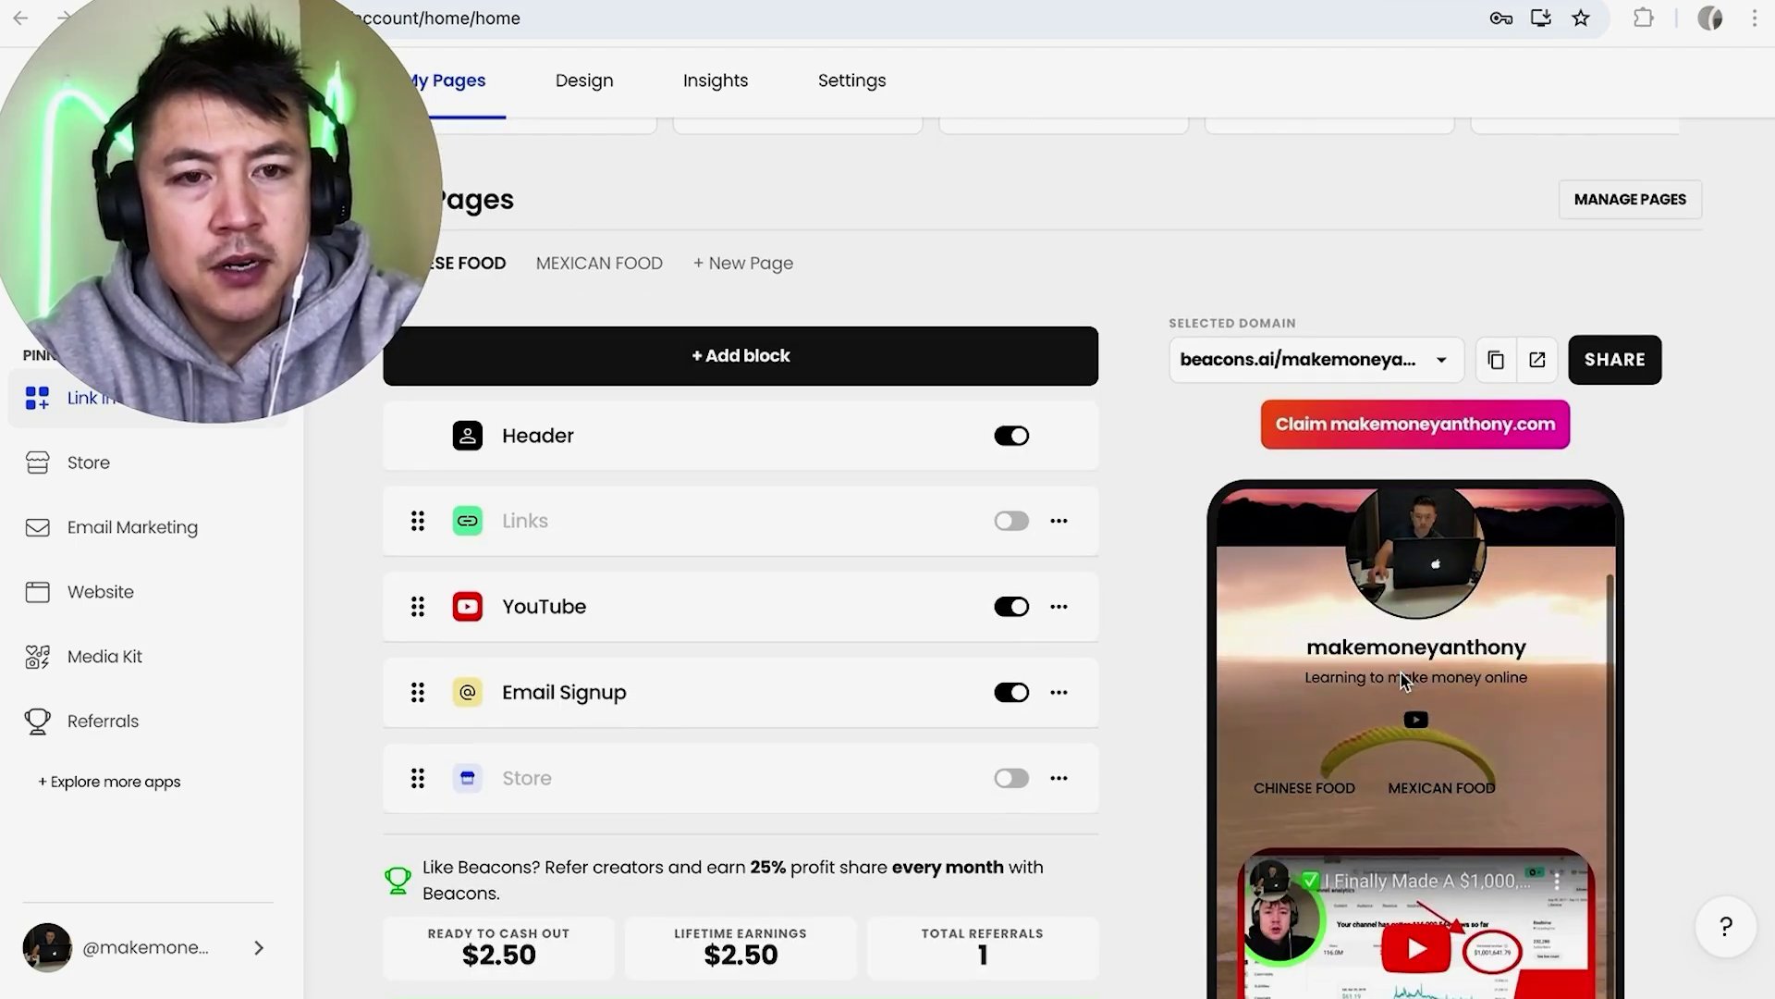
pyautogui.scroll(-3, 1170, 610)
pyautogui.scroll(3, 1346, 538)
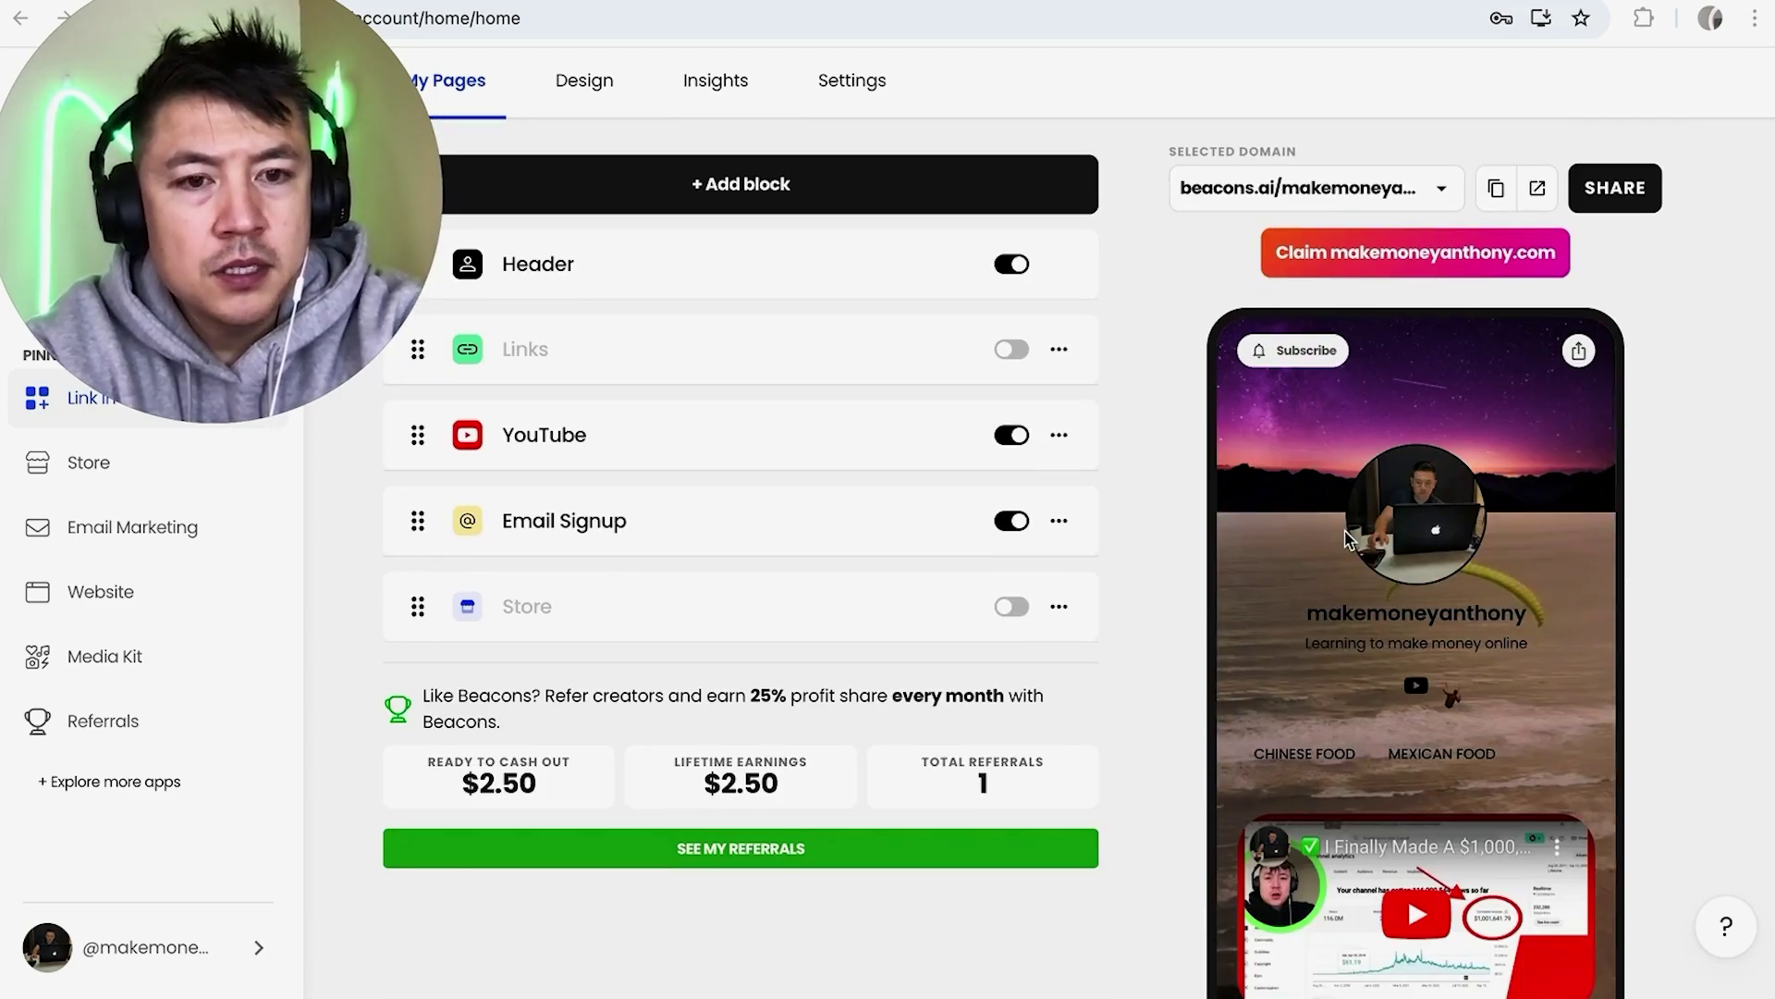
pyautogui.scroll(-2, 1347, 539)
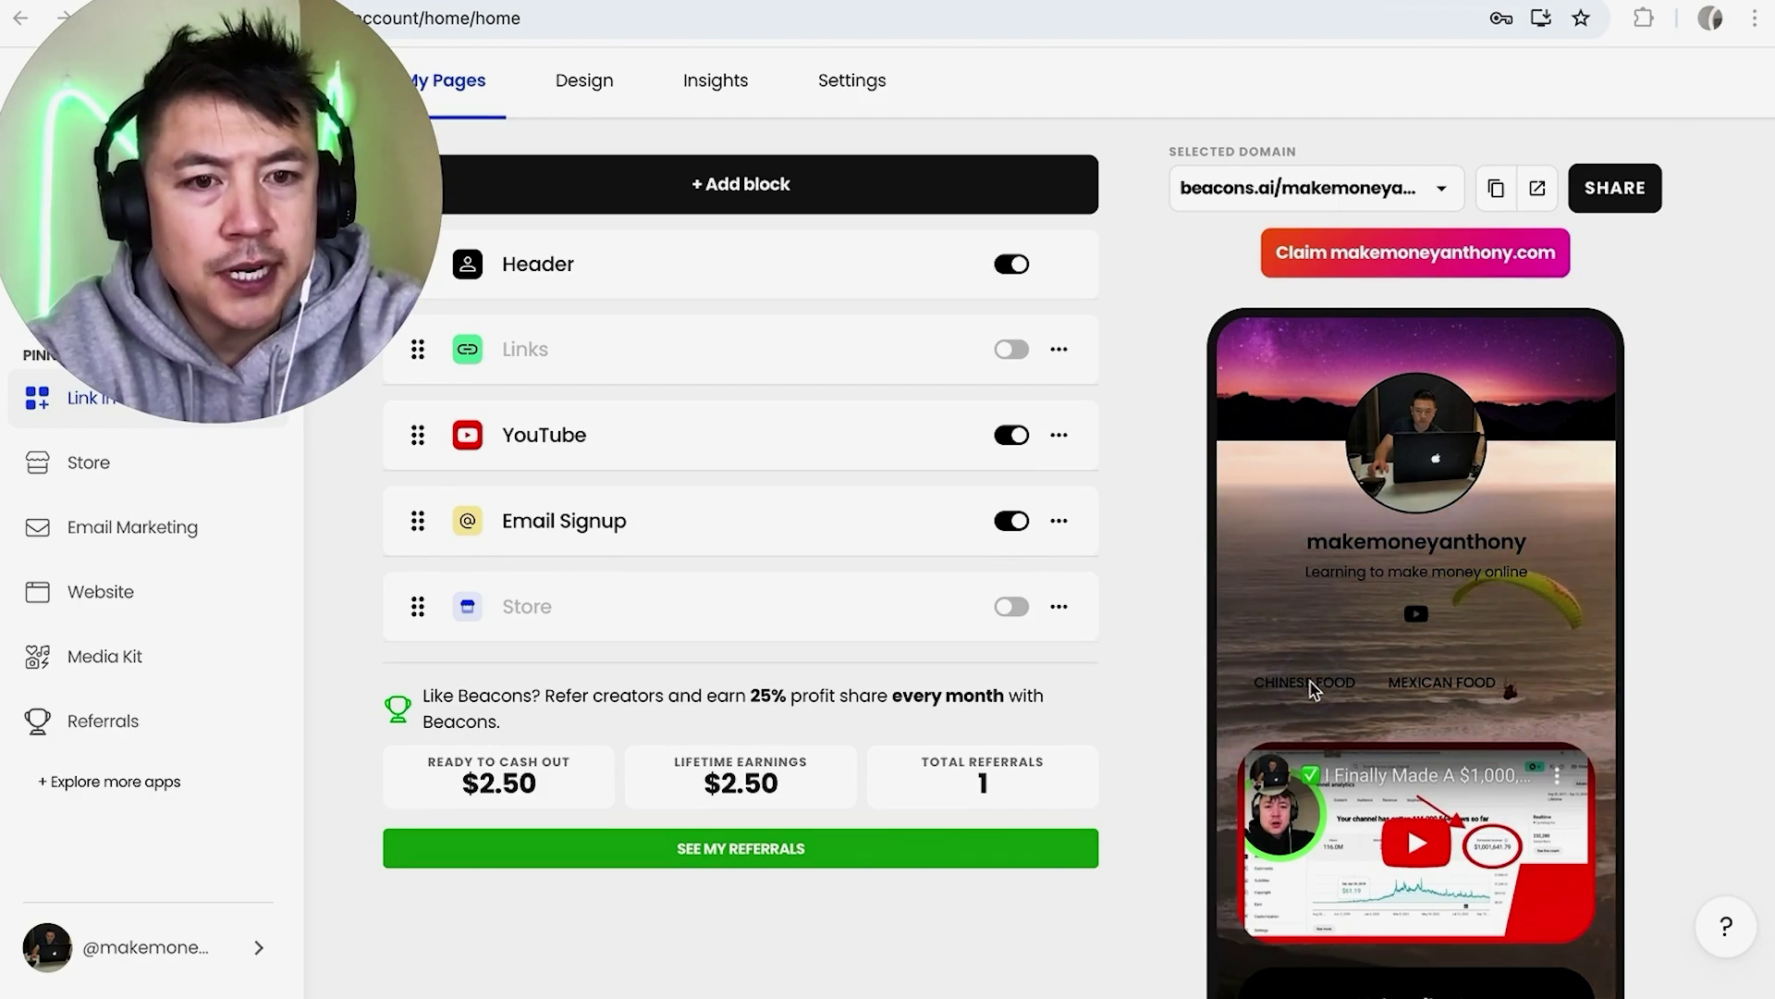
pyautogui.click(1313, 686)
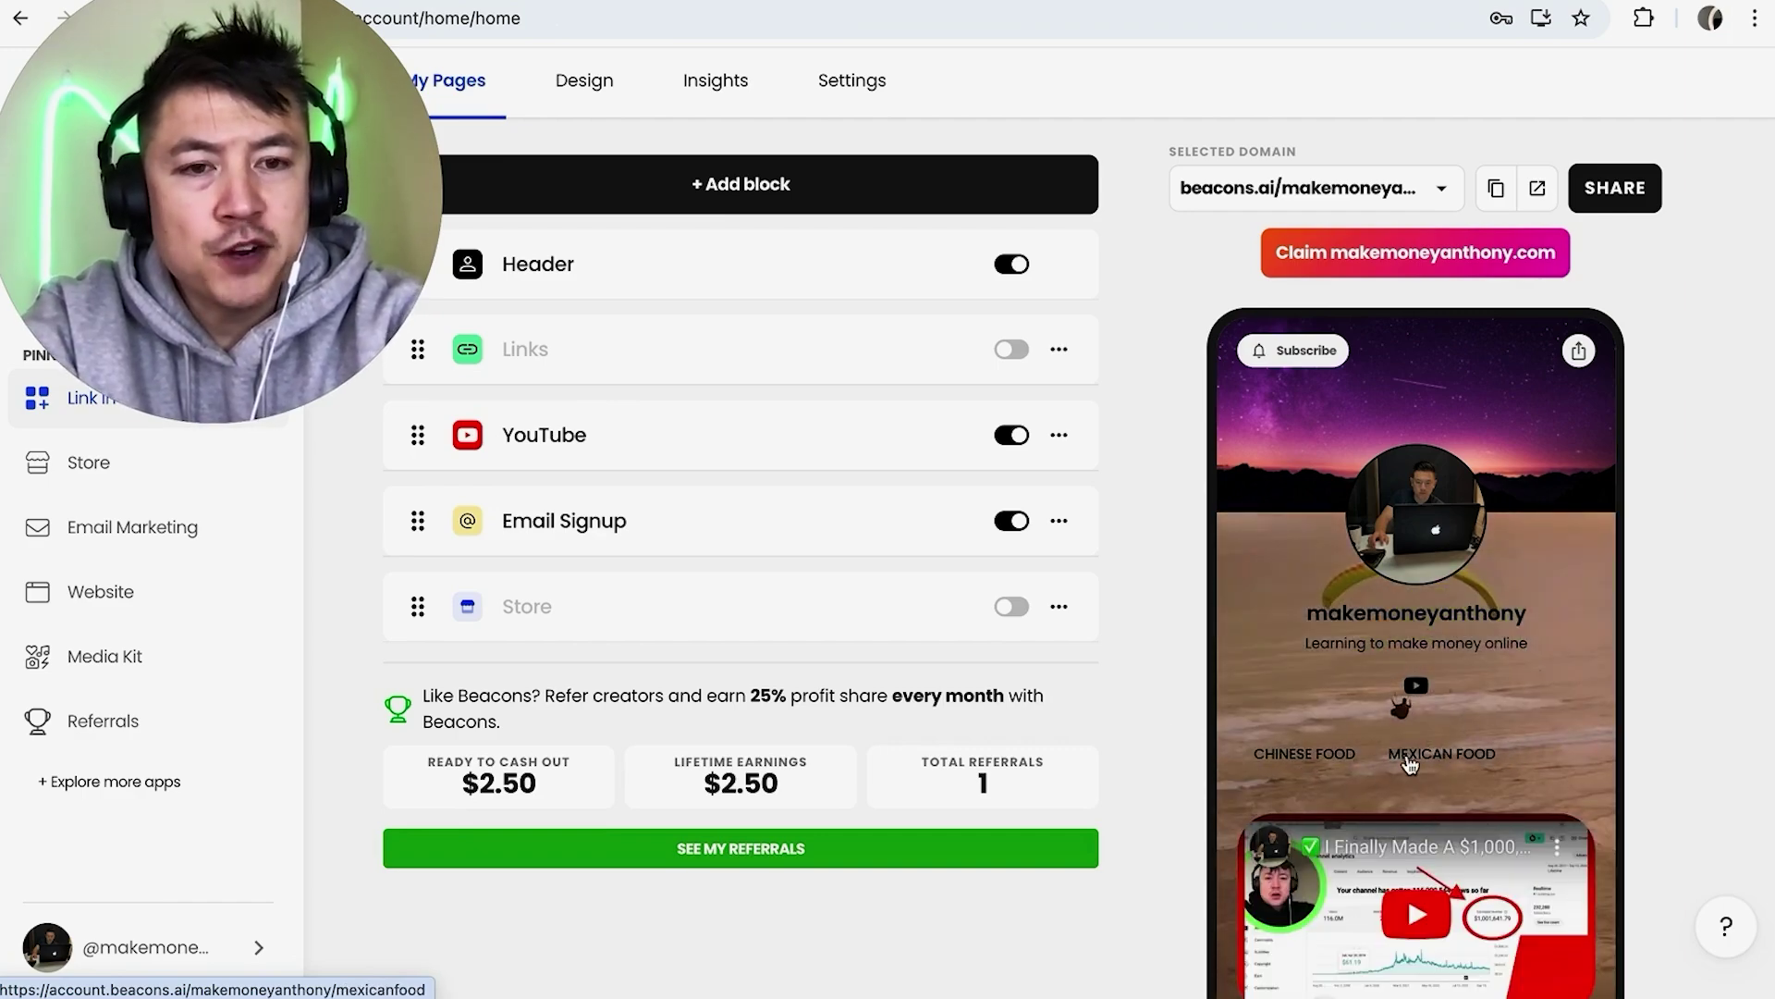
pyautogui.scroll(3, 1121, 480)
pyautogui.scroll(2, 1121, 481)
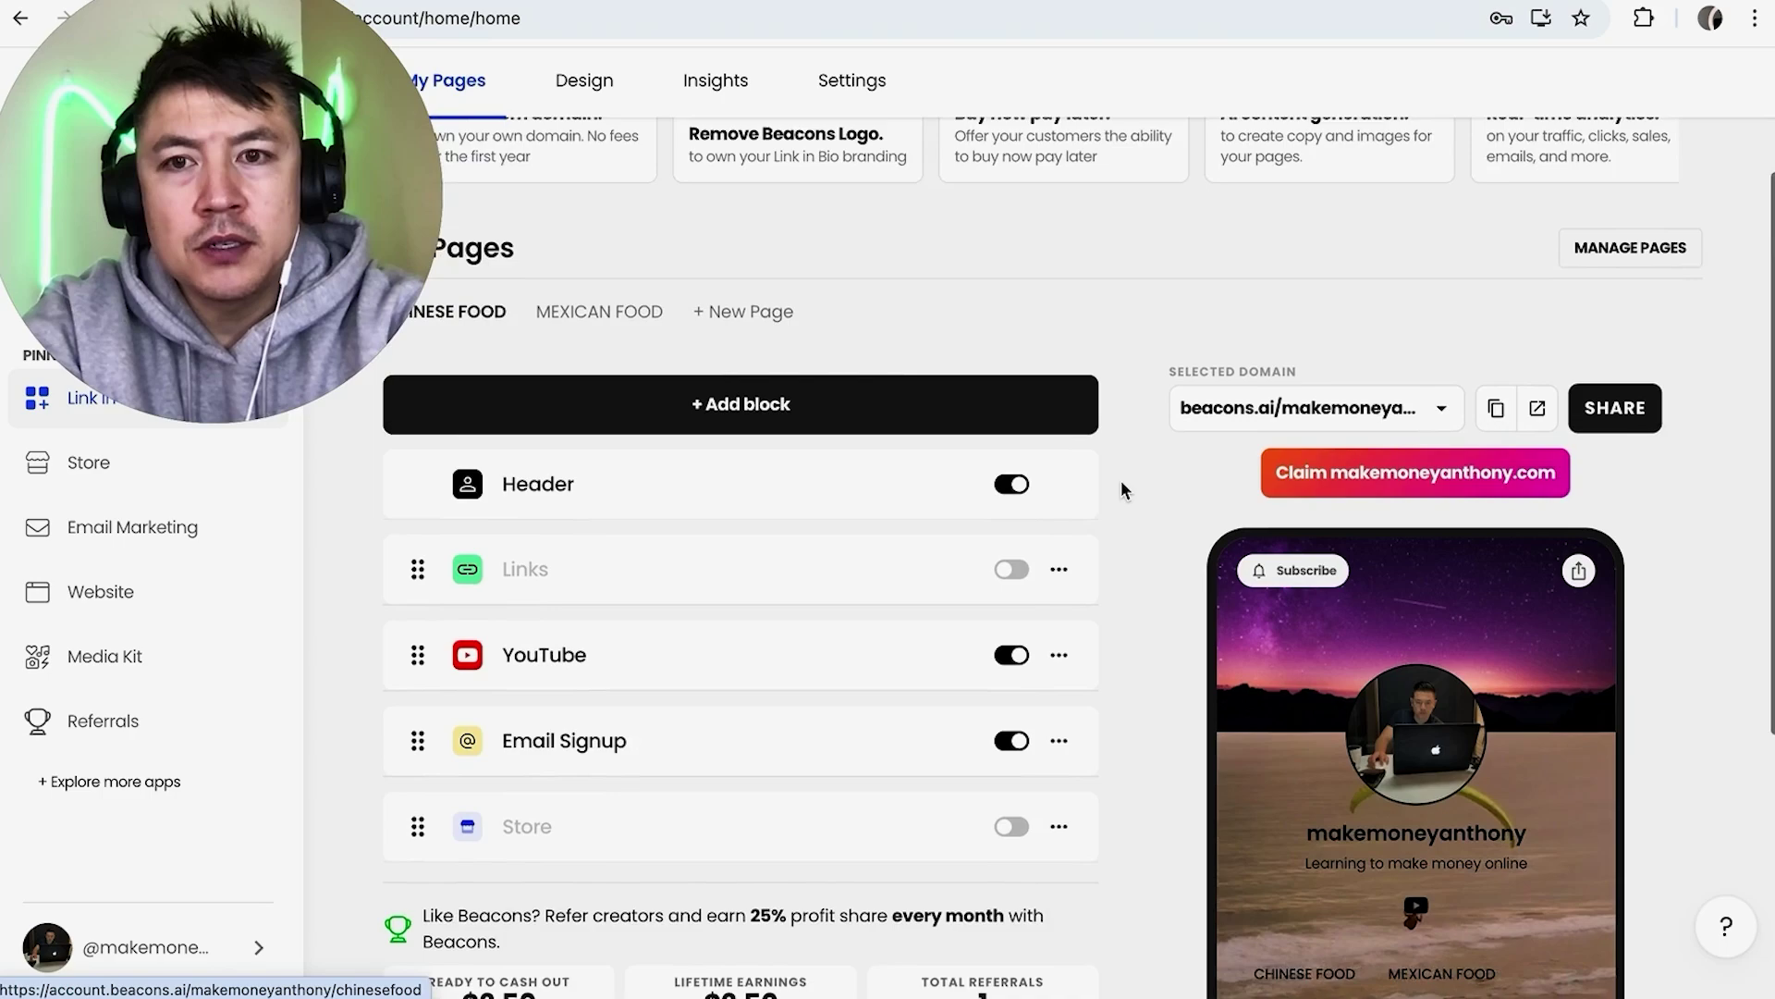
pyautogui.scroll(3, 1121, 479)
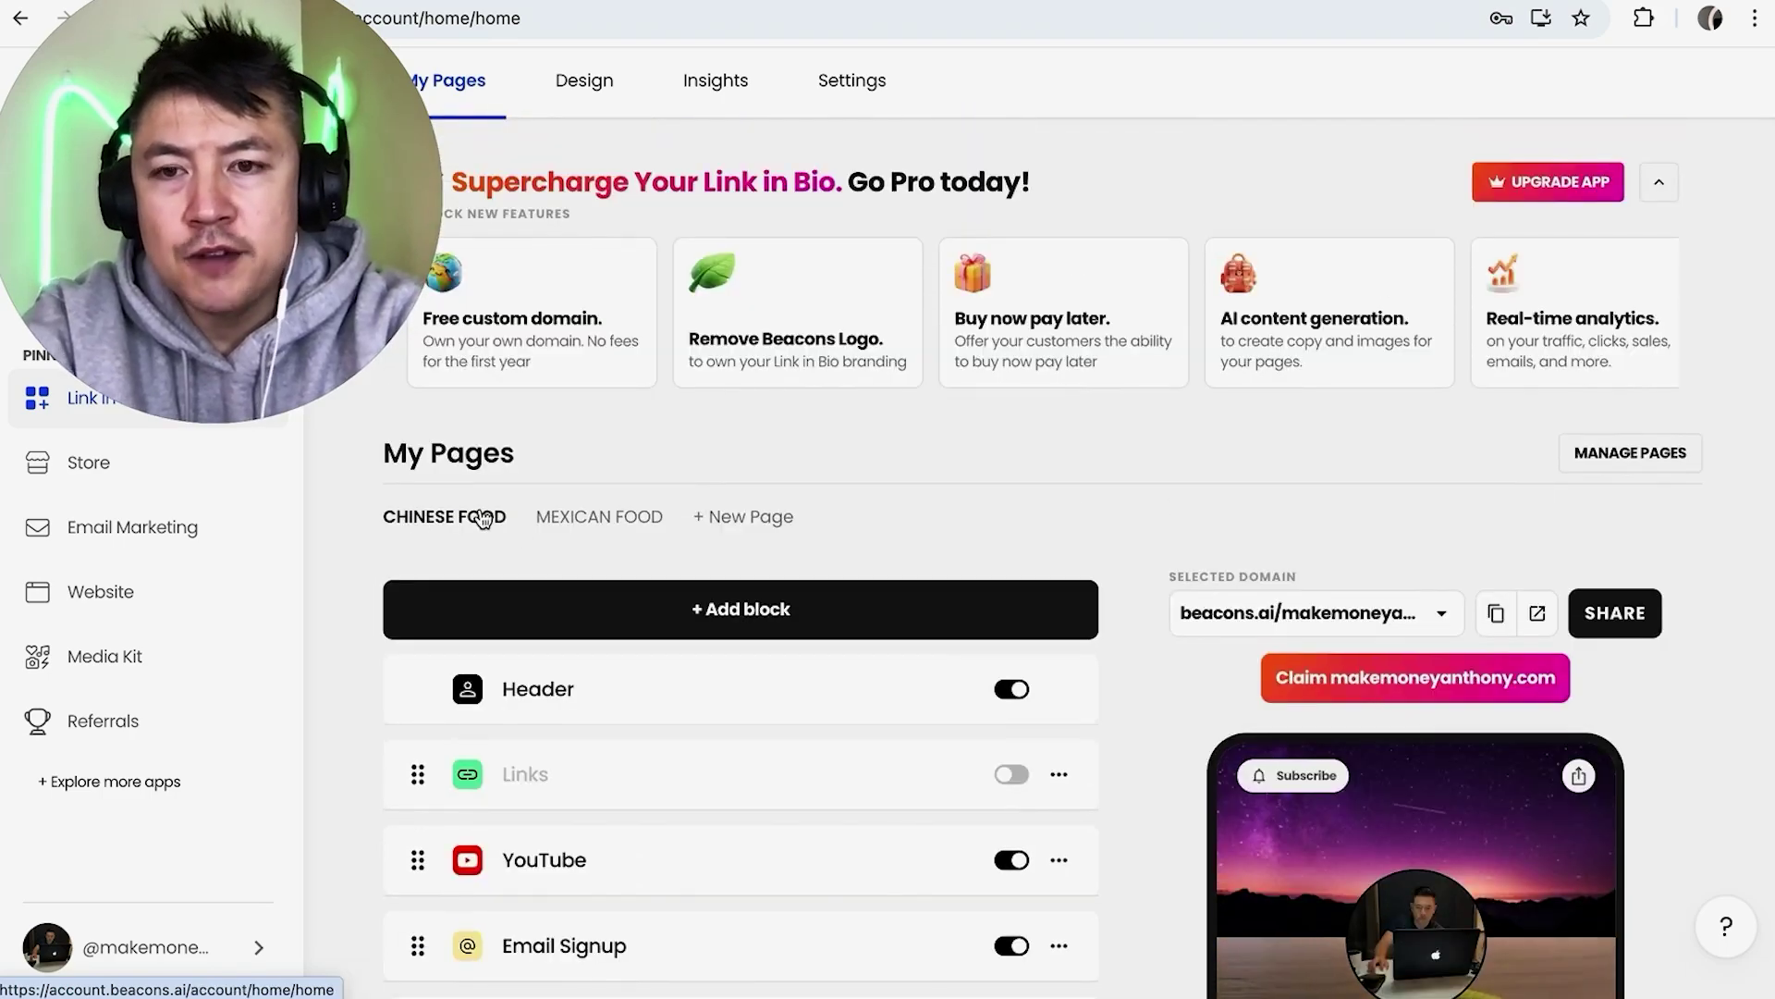
# Create a third page titled 'AFRICAN FOOD' in place of the default 'Page 3'
pyautogui.click(766, 518)
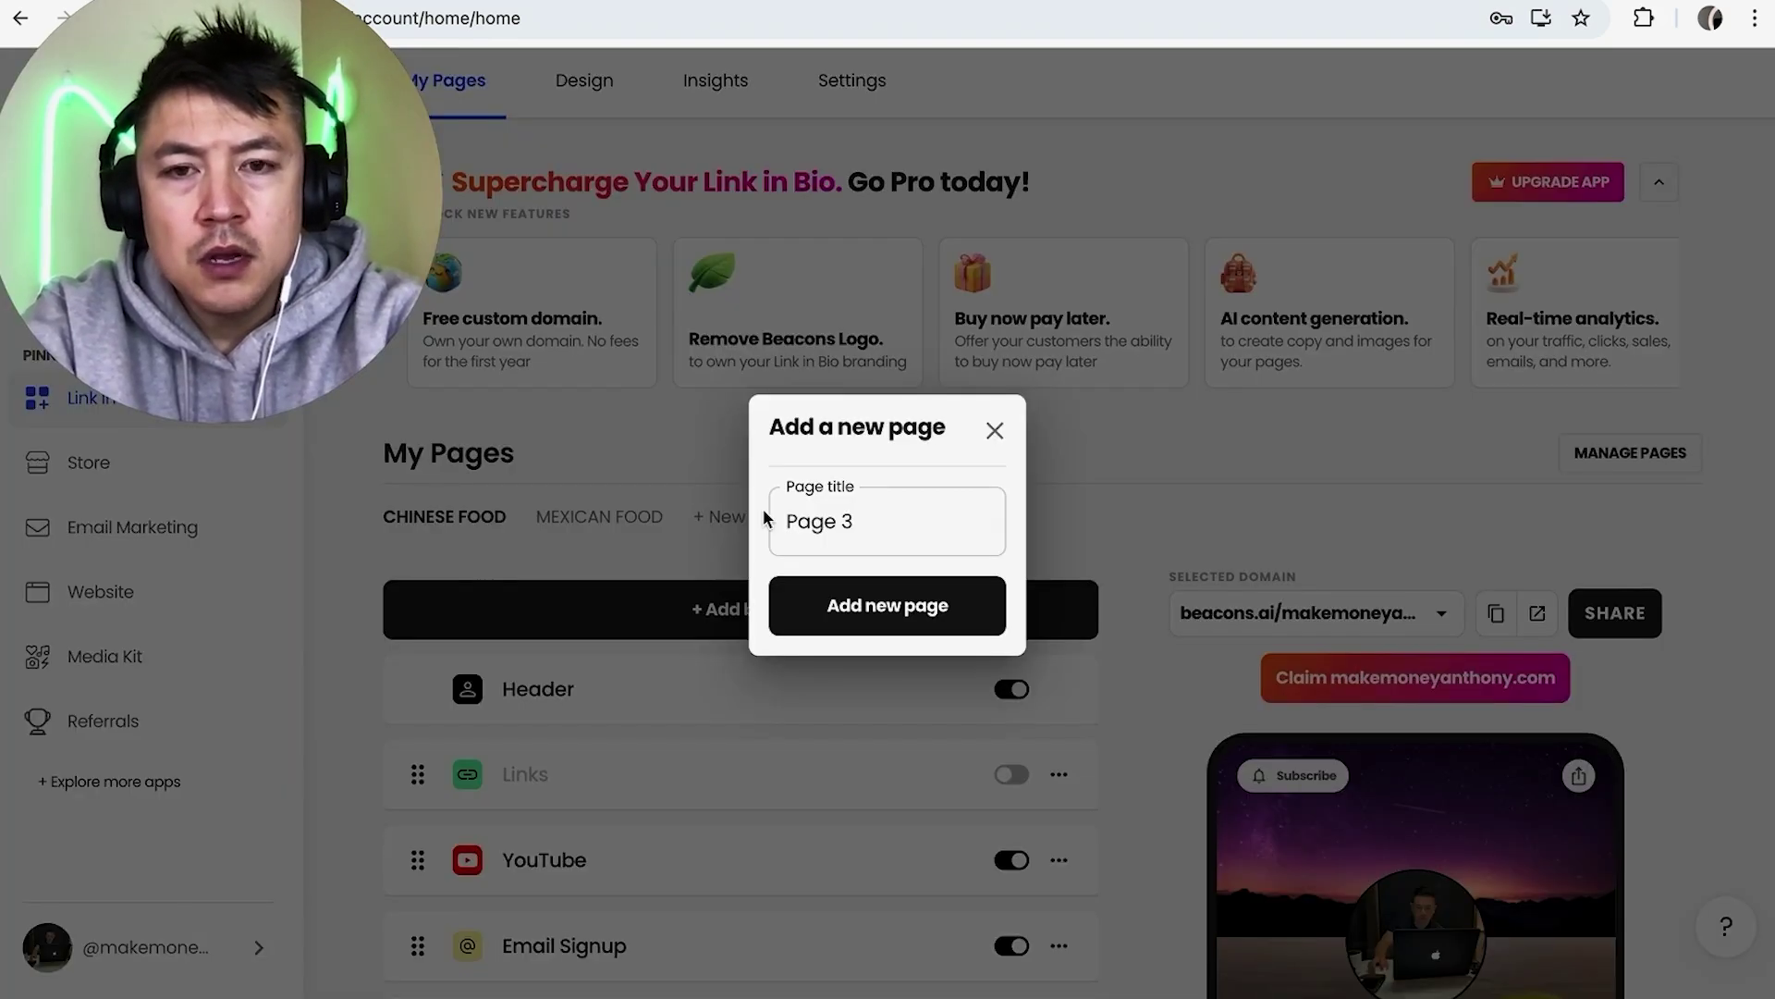
pyautogui.doubleClick(877, 522)
pyautogui.write('A')
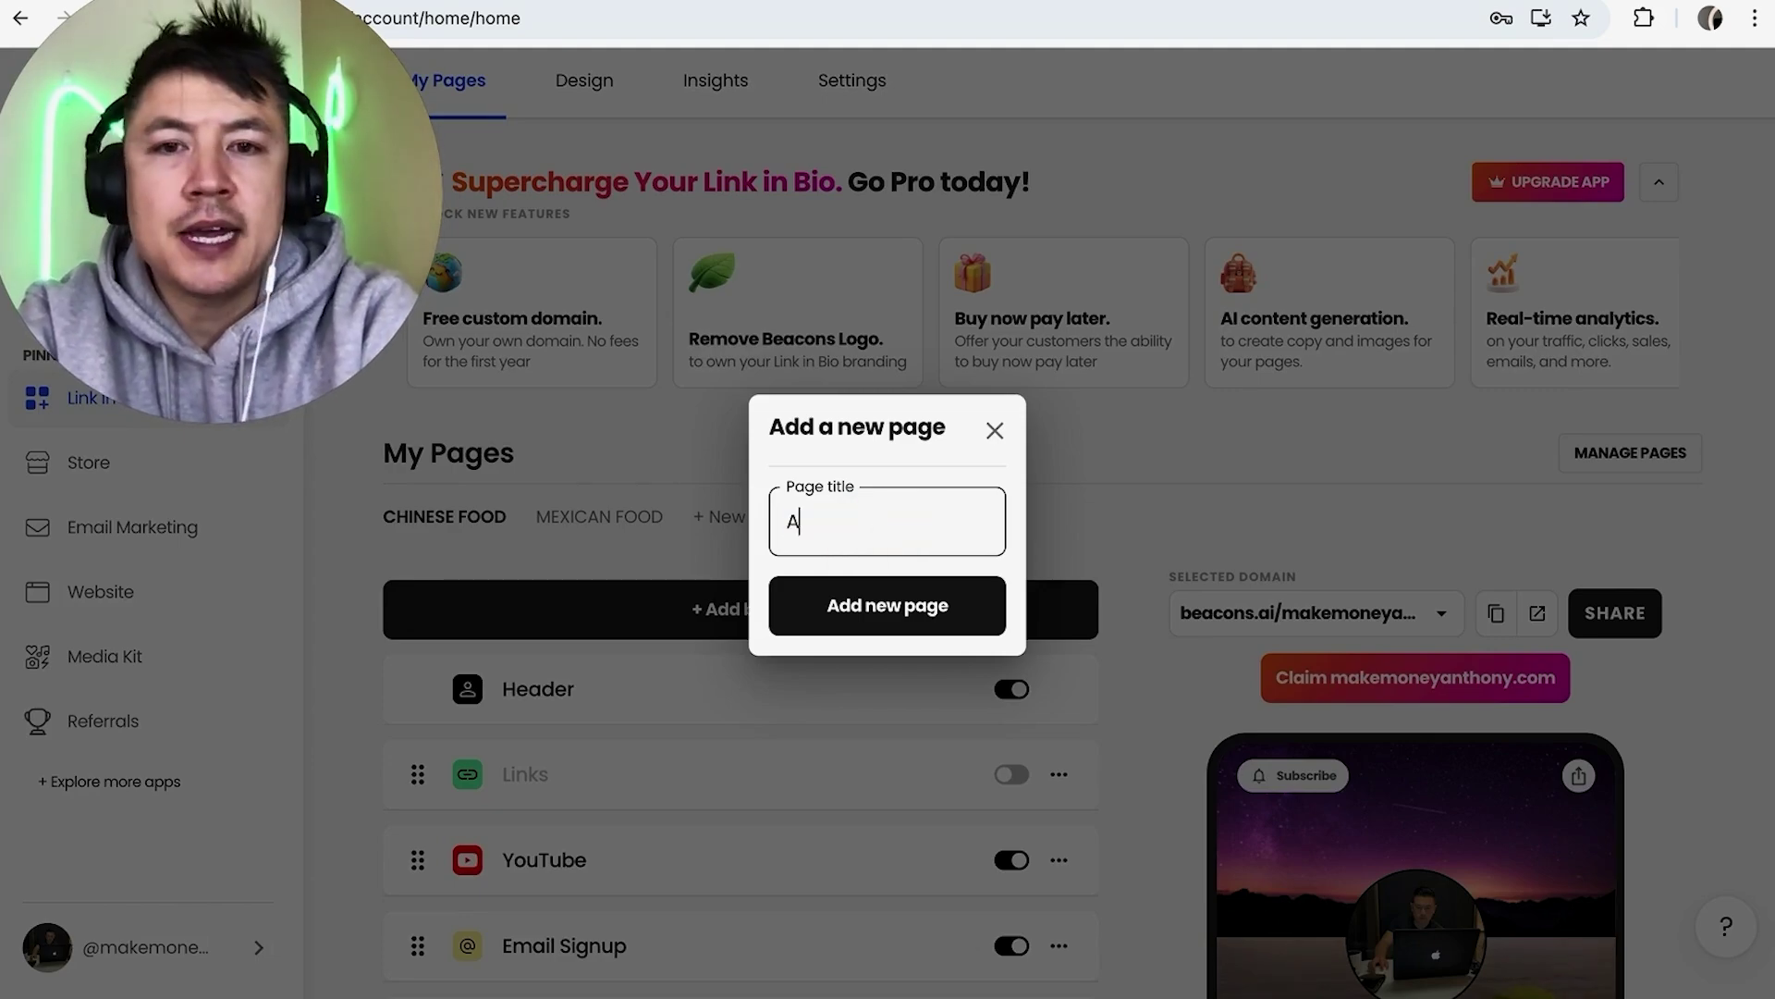
pyautogui.write('FRICAN FOOD')
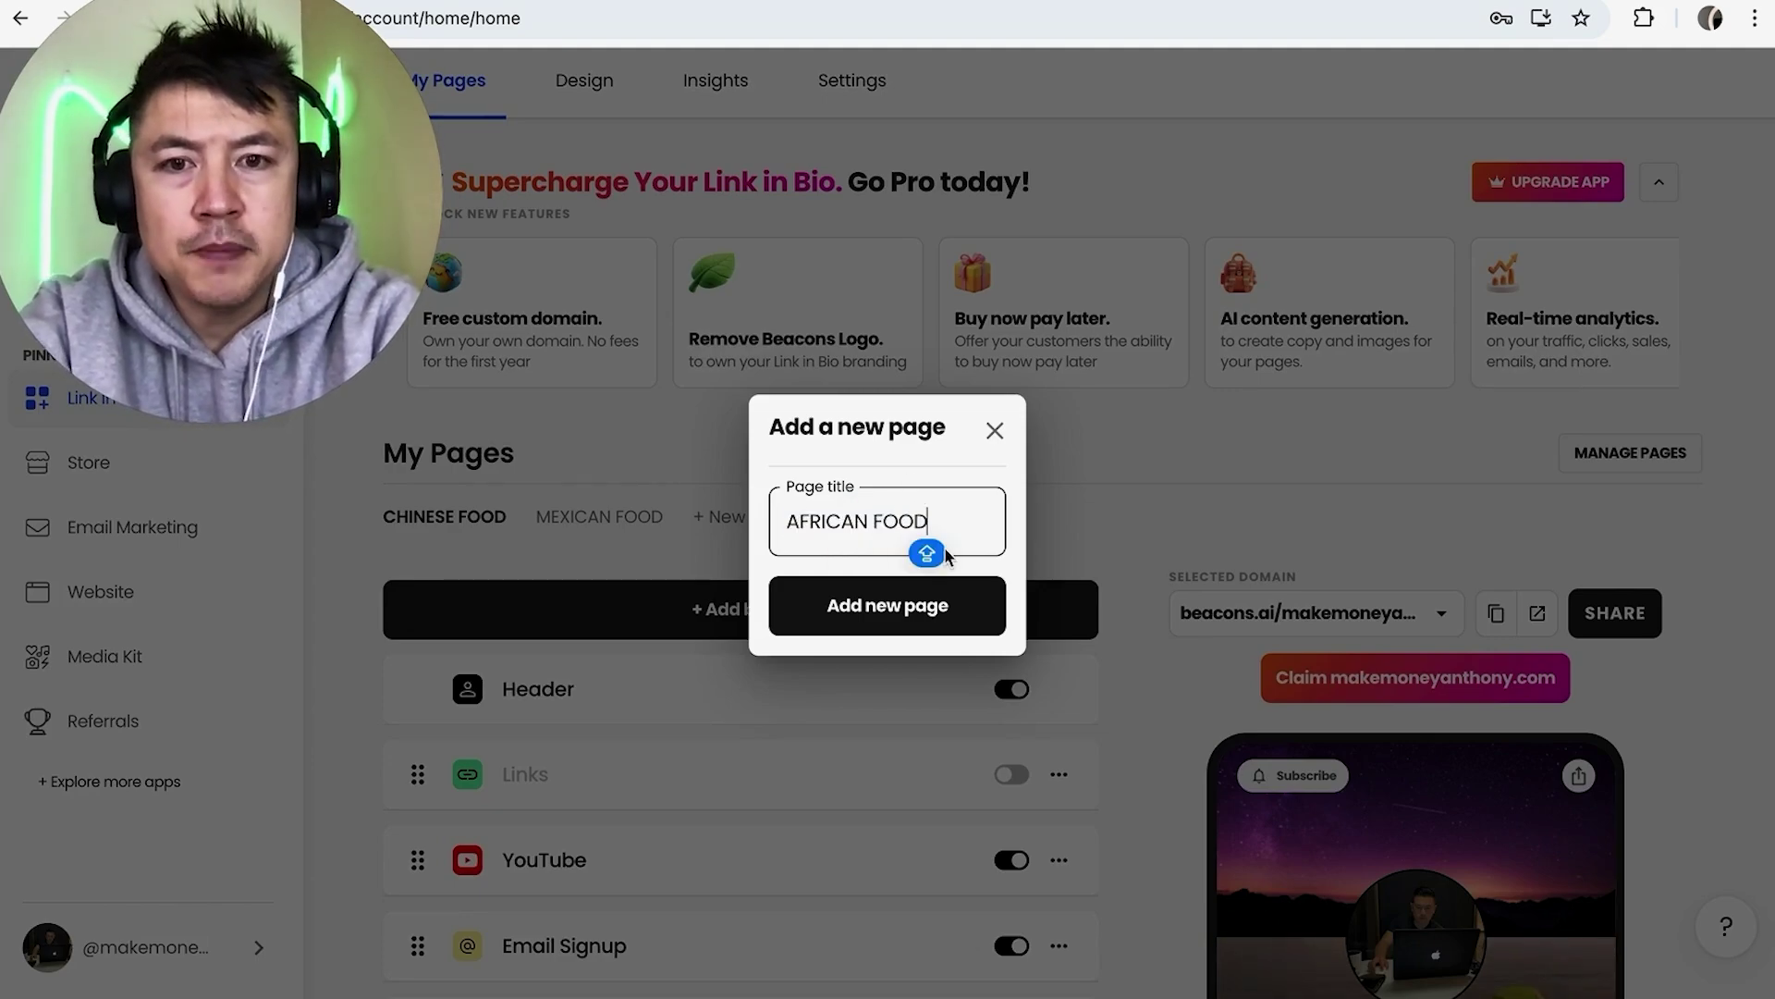
pyautogui.click(969, 612)
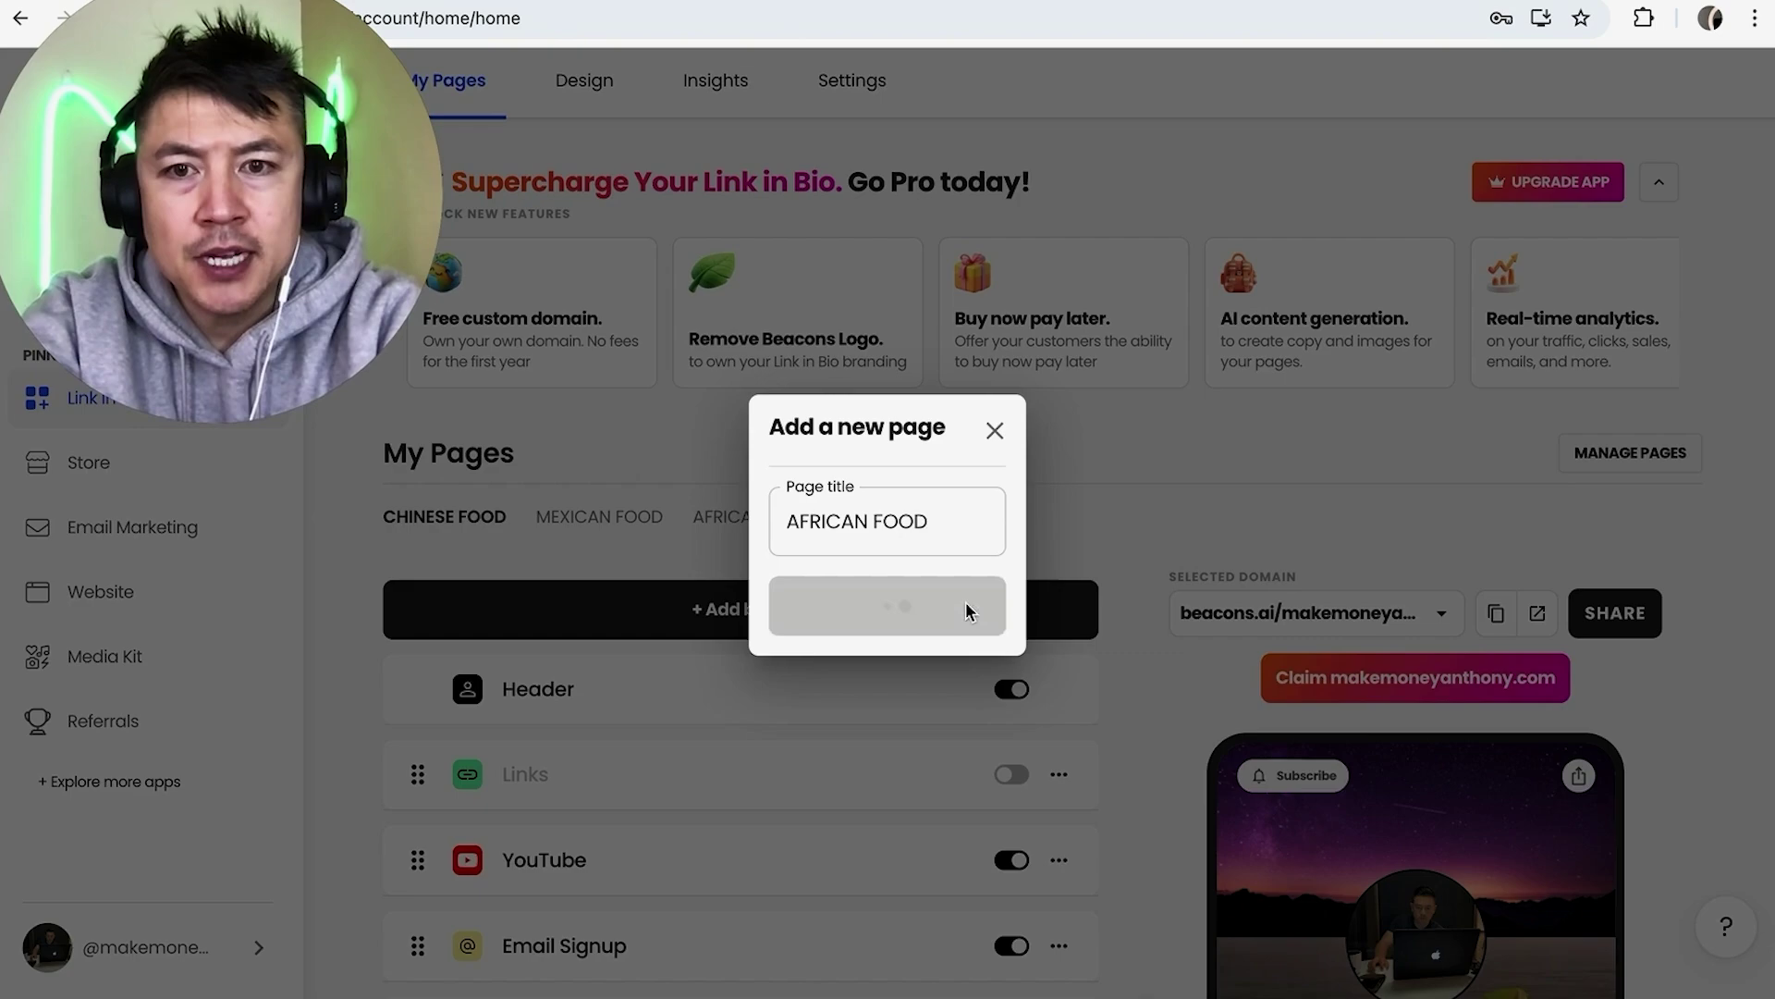
pyautogui.scroll(-4, 1297, 794)
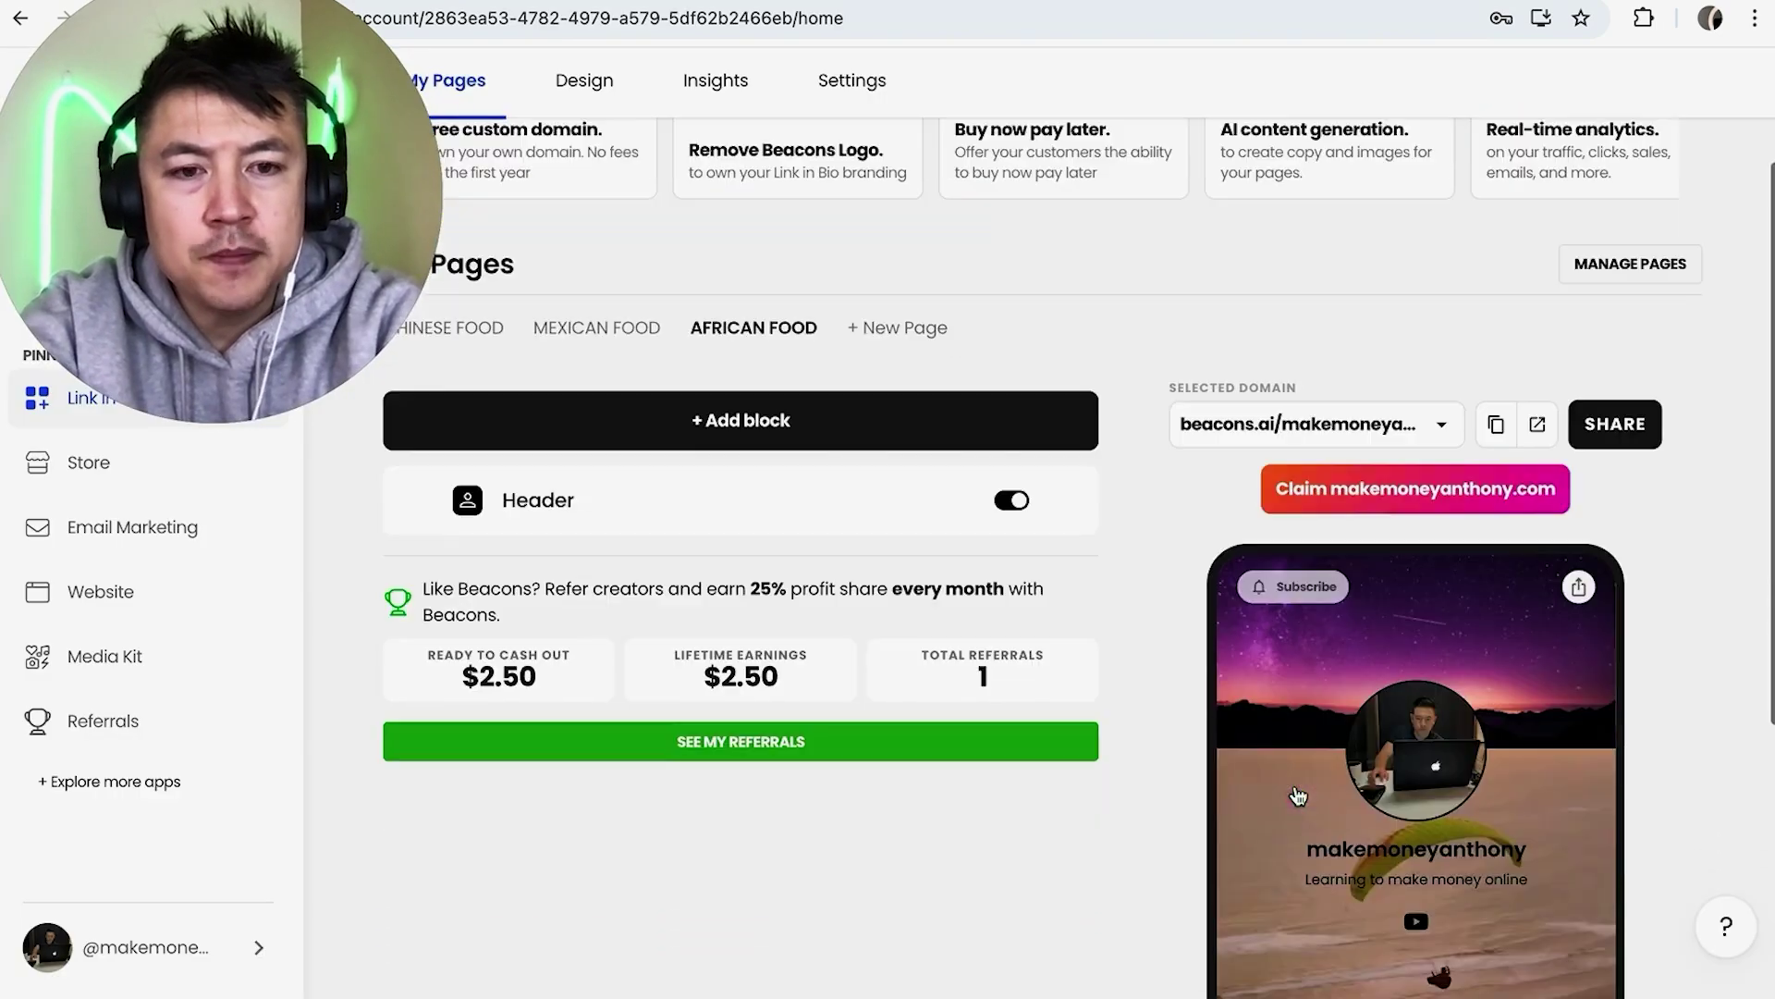
pyautogui.scroll(-1, 1295, 784)
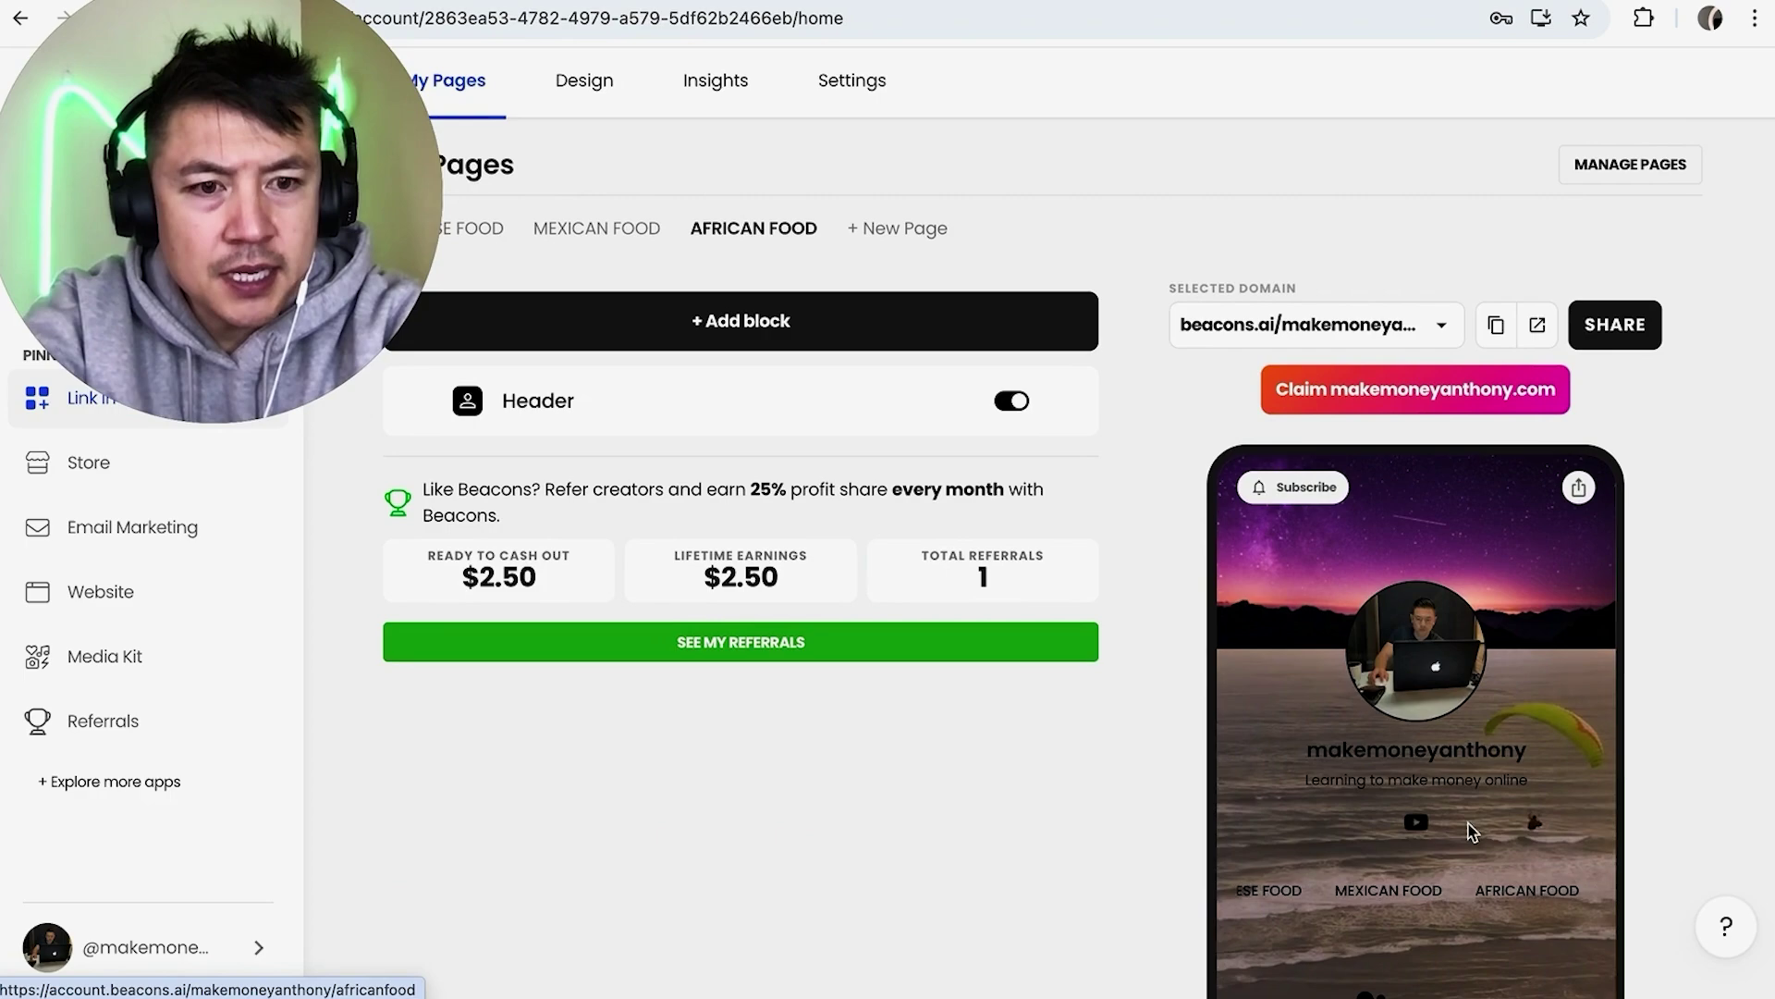
pyautogui.scroll(-2, 1122, 747)
pyautogui.scroll(-1, 1123, 748)
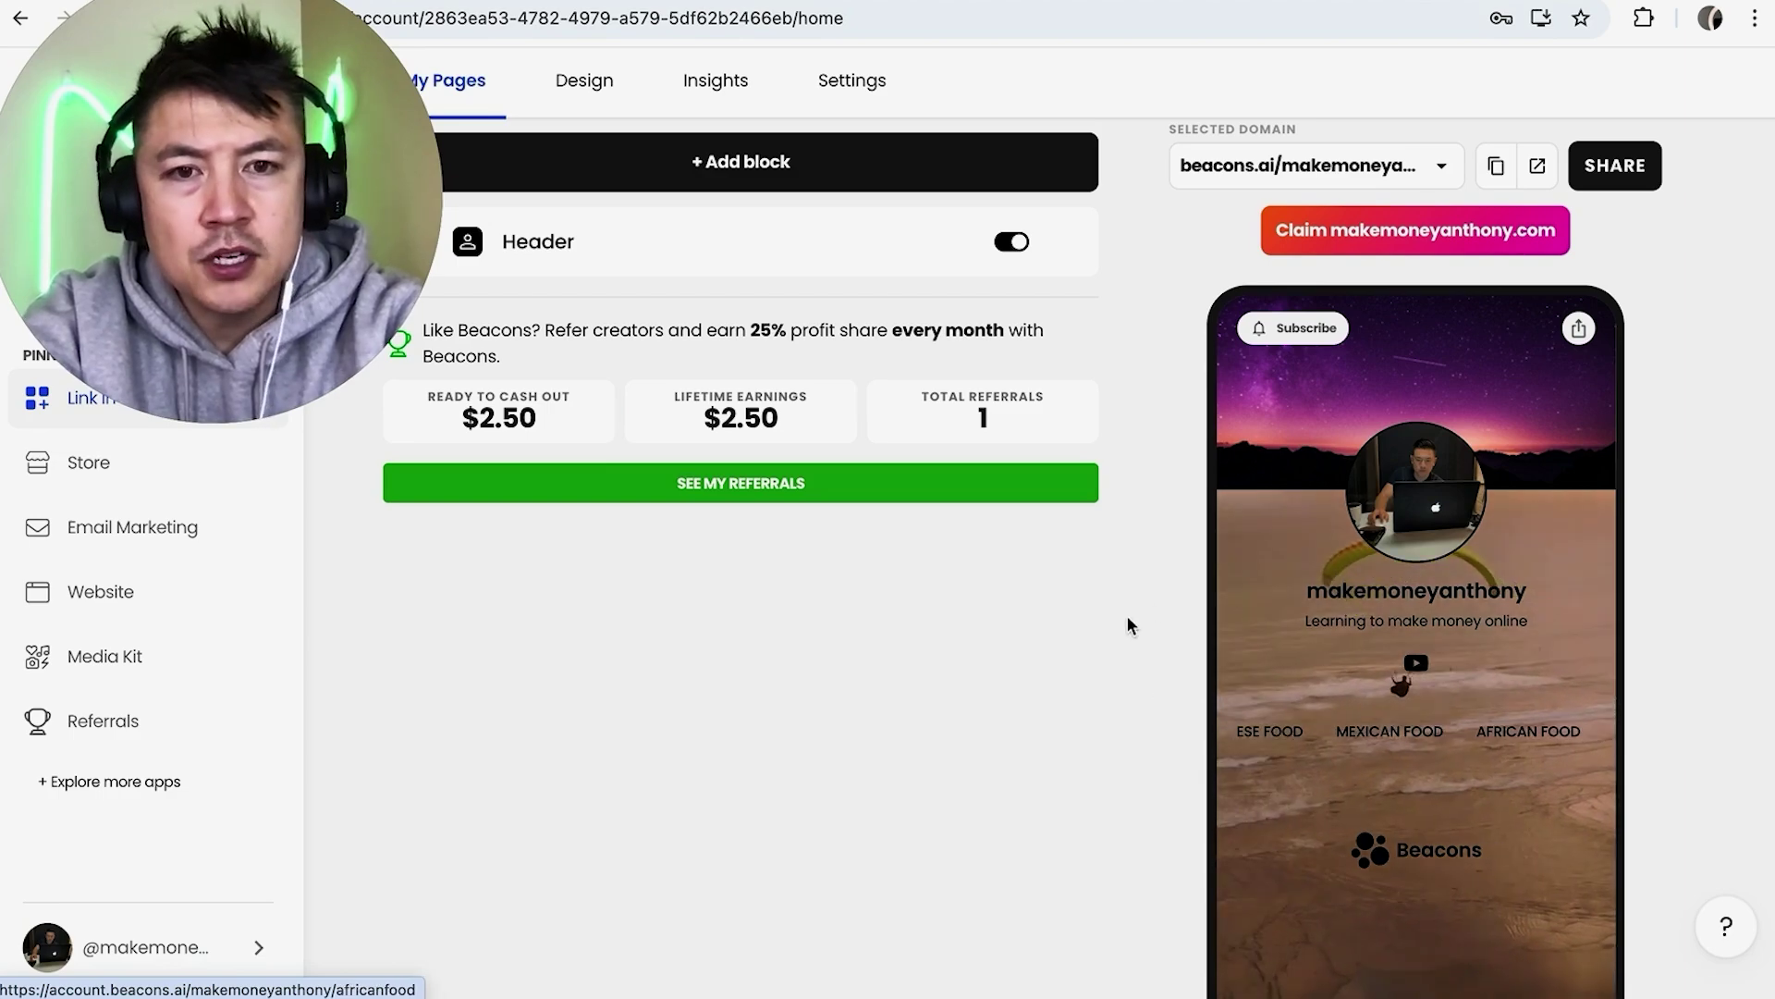
pyautogui.scroll(5, 1147, 602)
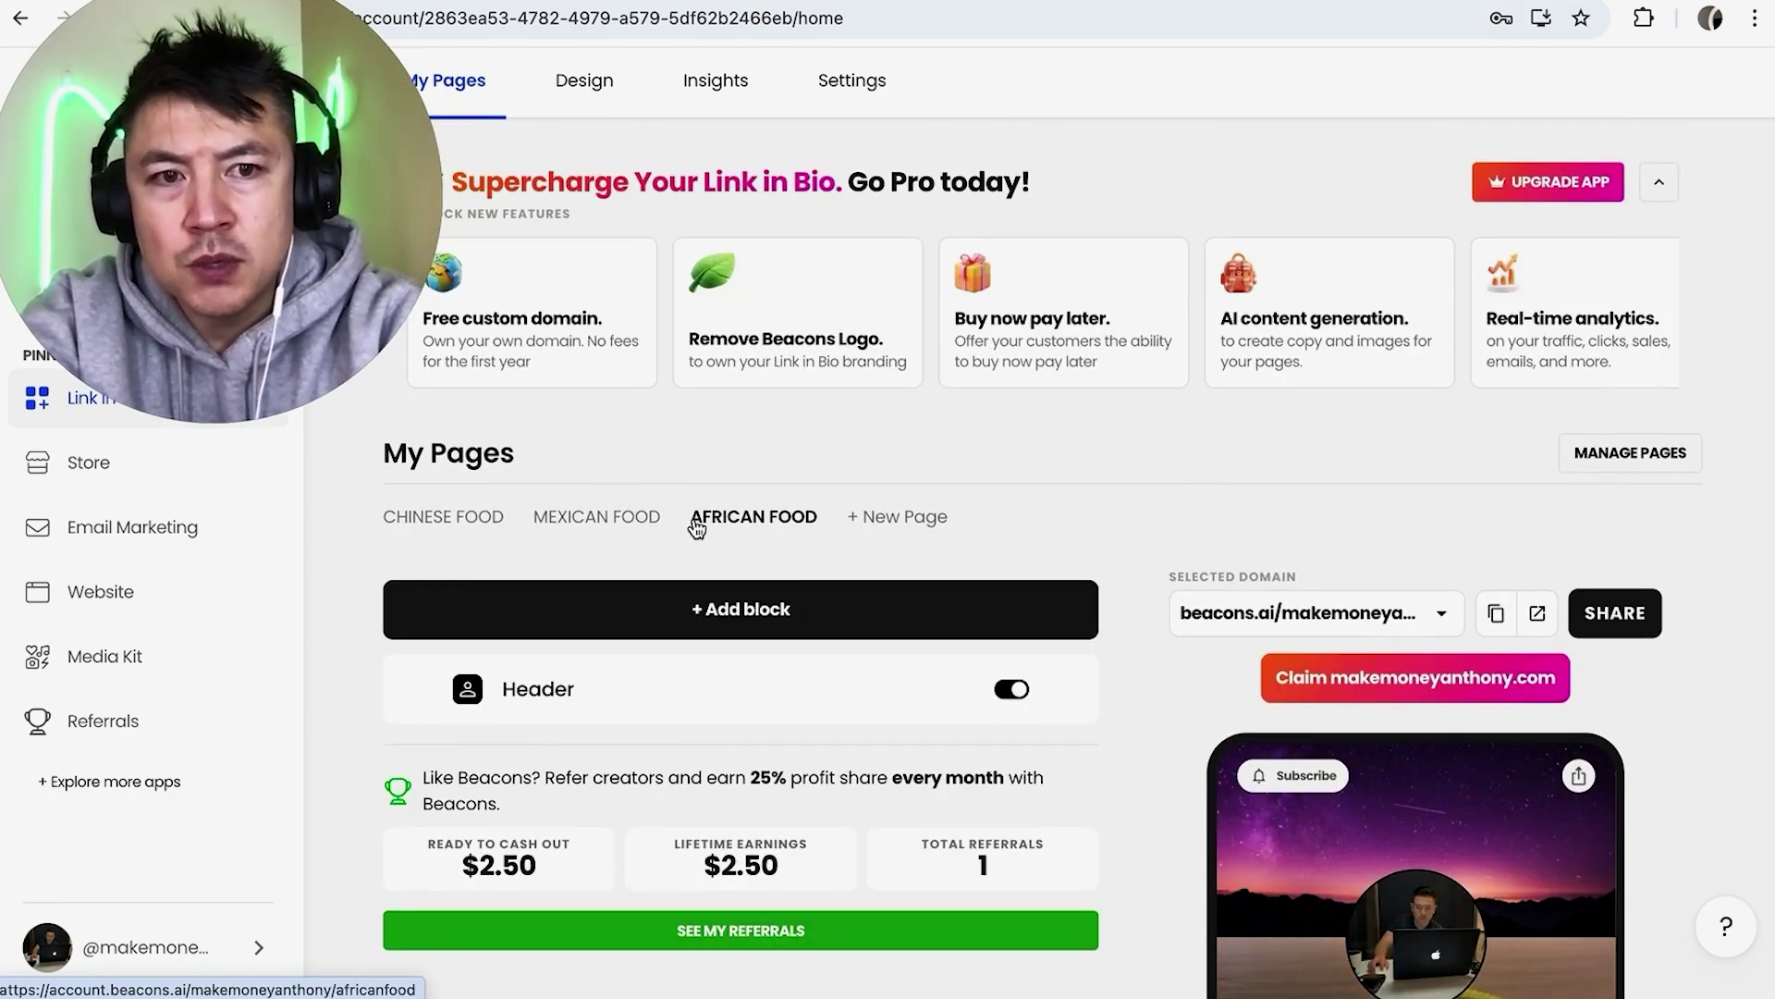
# In Manage Pages, rename the CHINESE FOOD page to 'THAI FOOD'
pyautogui.click(1613, 452)
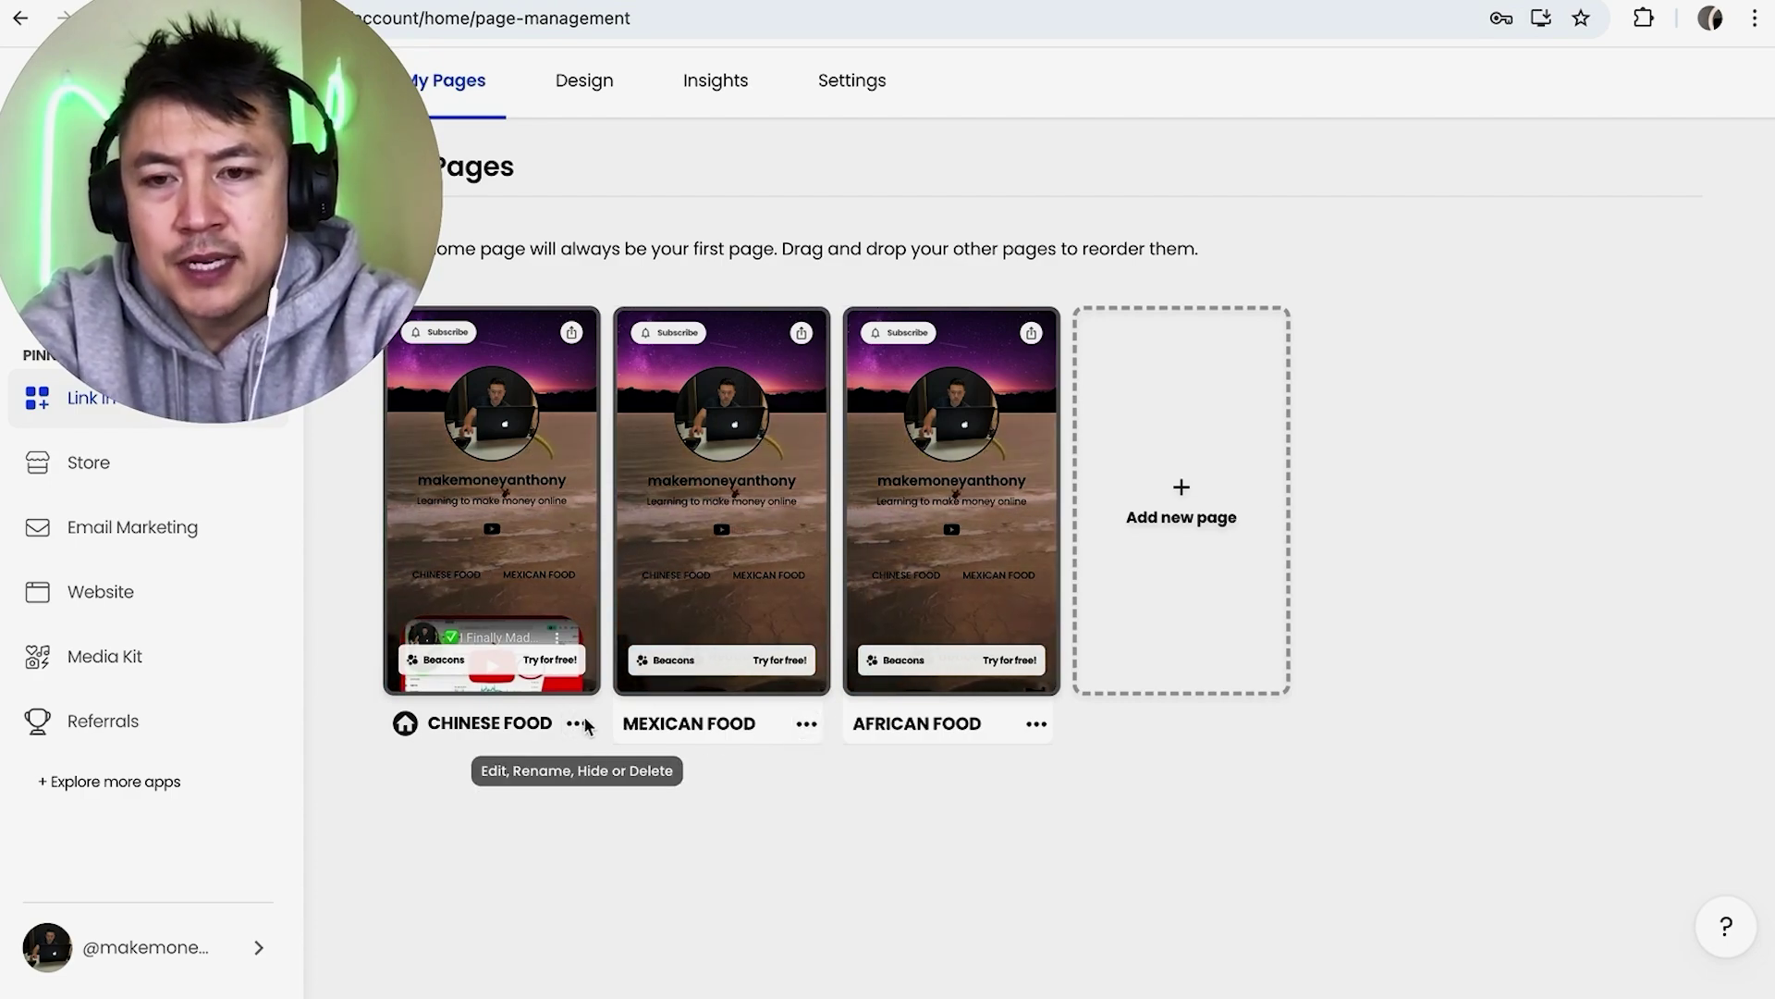
pyautogui.click(578, 722)
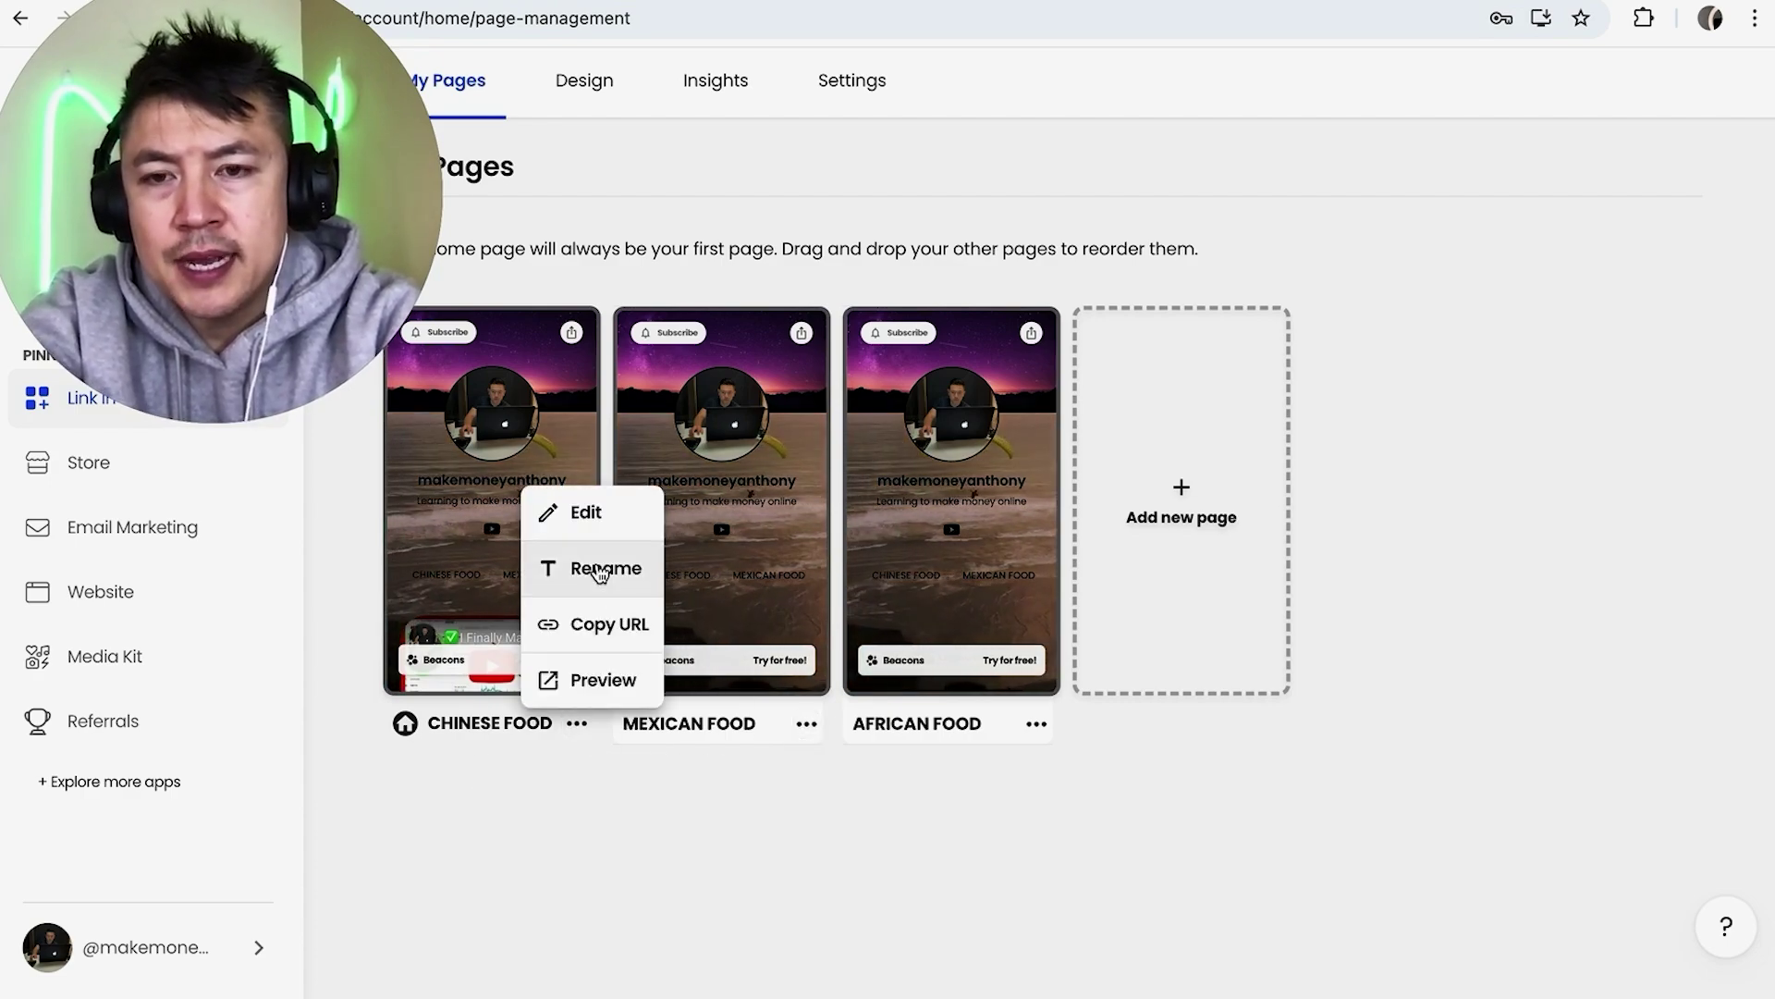
pyautogui.click(599, 569)
pyautogui.click(539, 780)
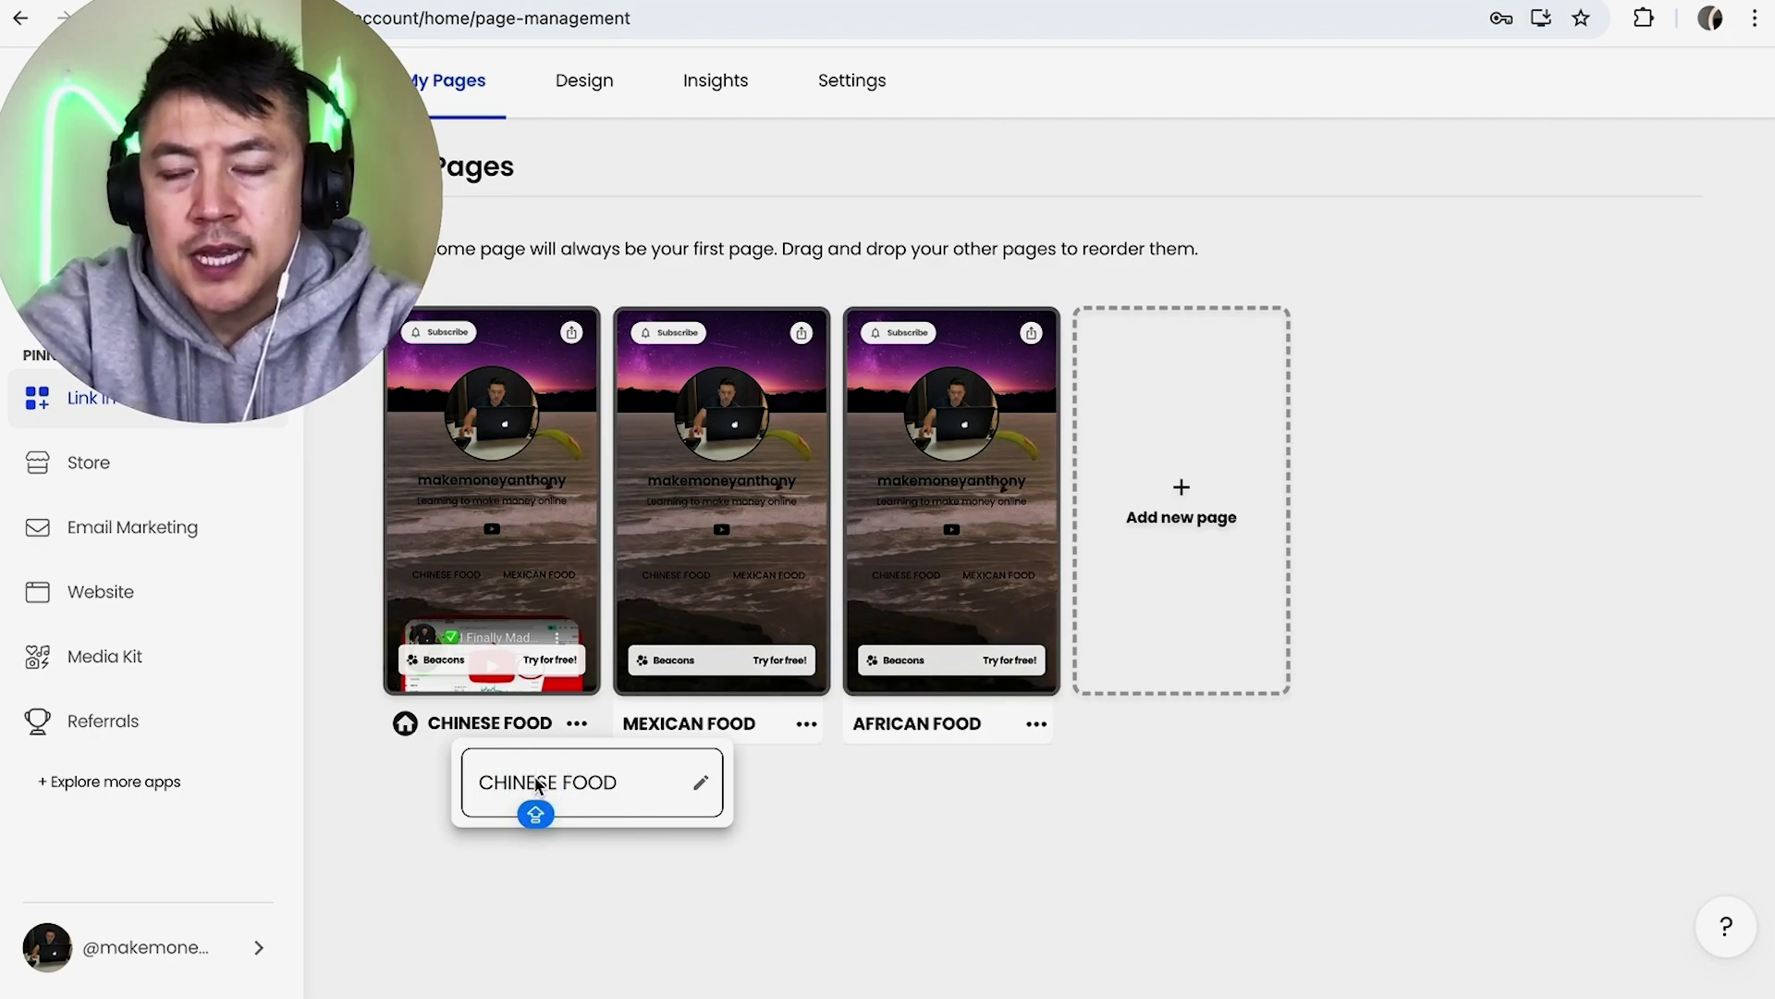
pyautogui.doubleClick(524, 782)
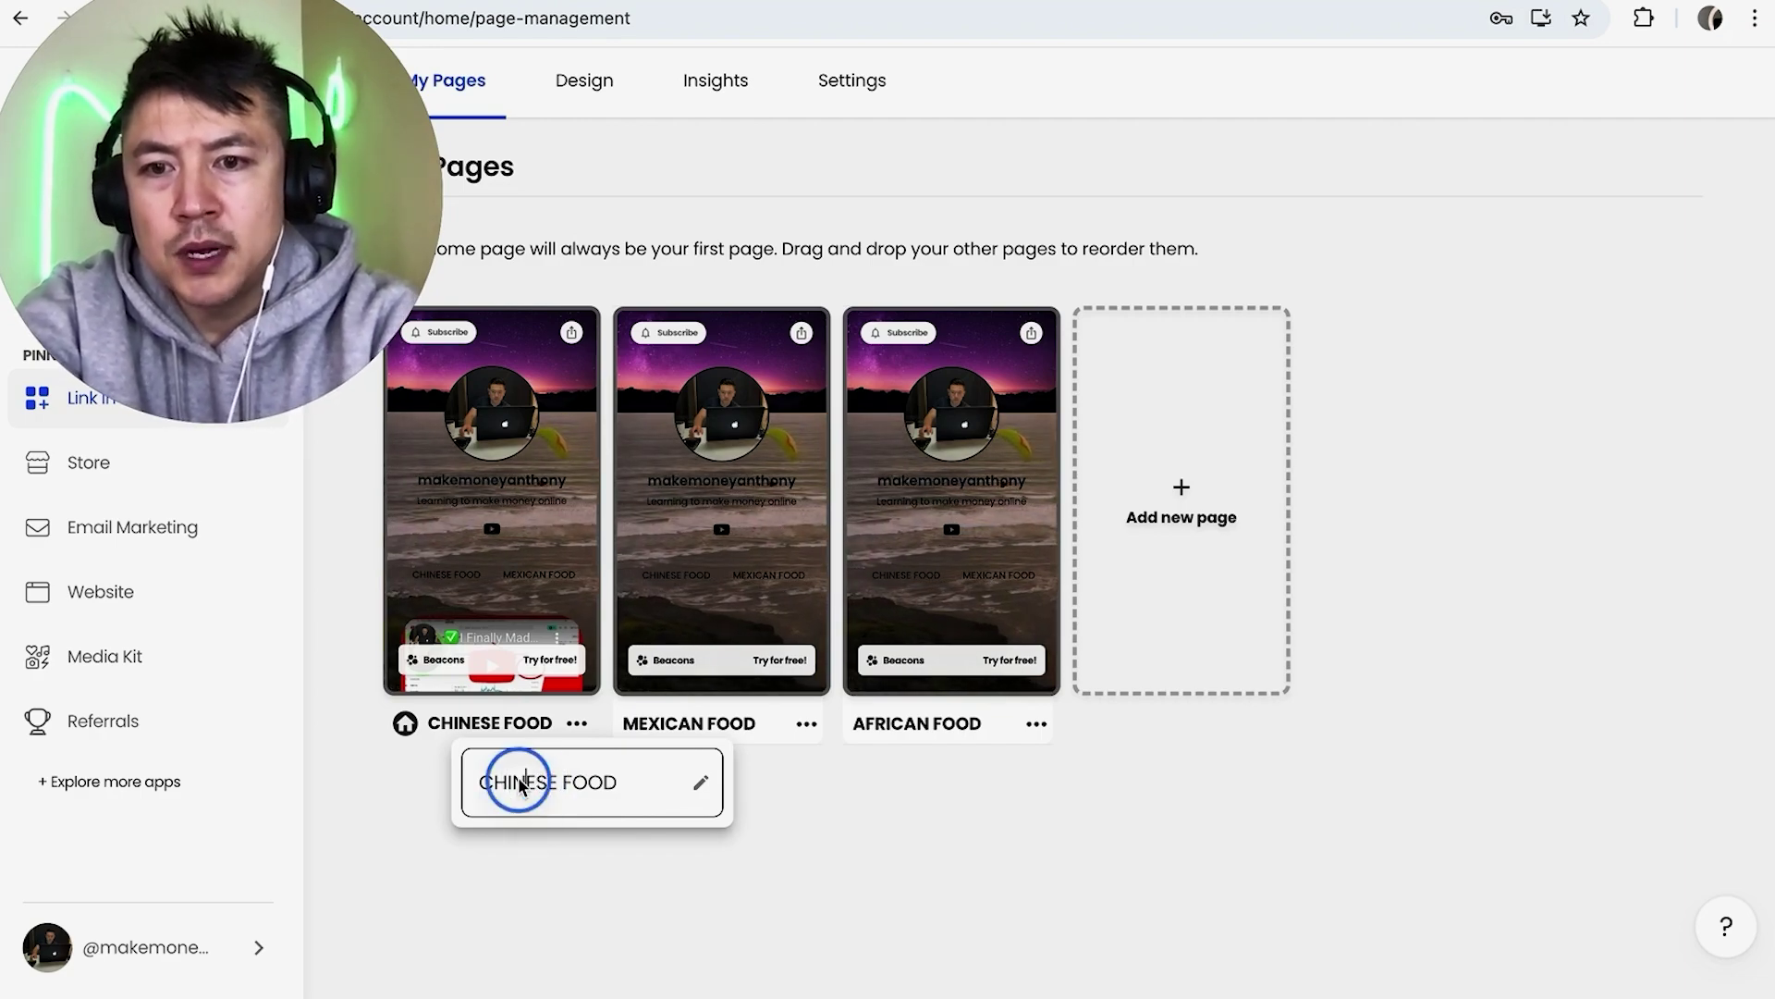
pyautogui.write('T')
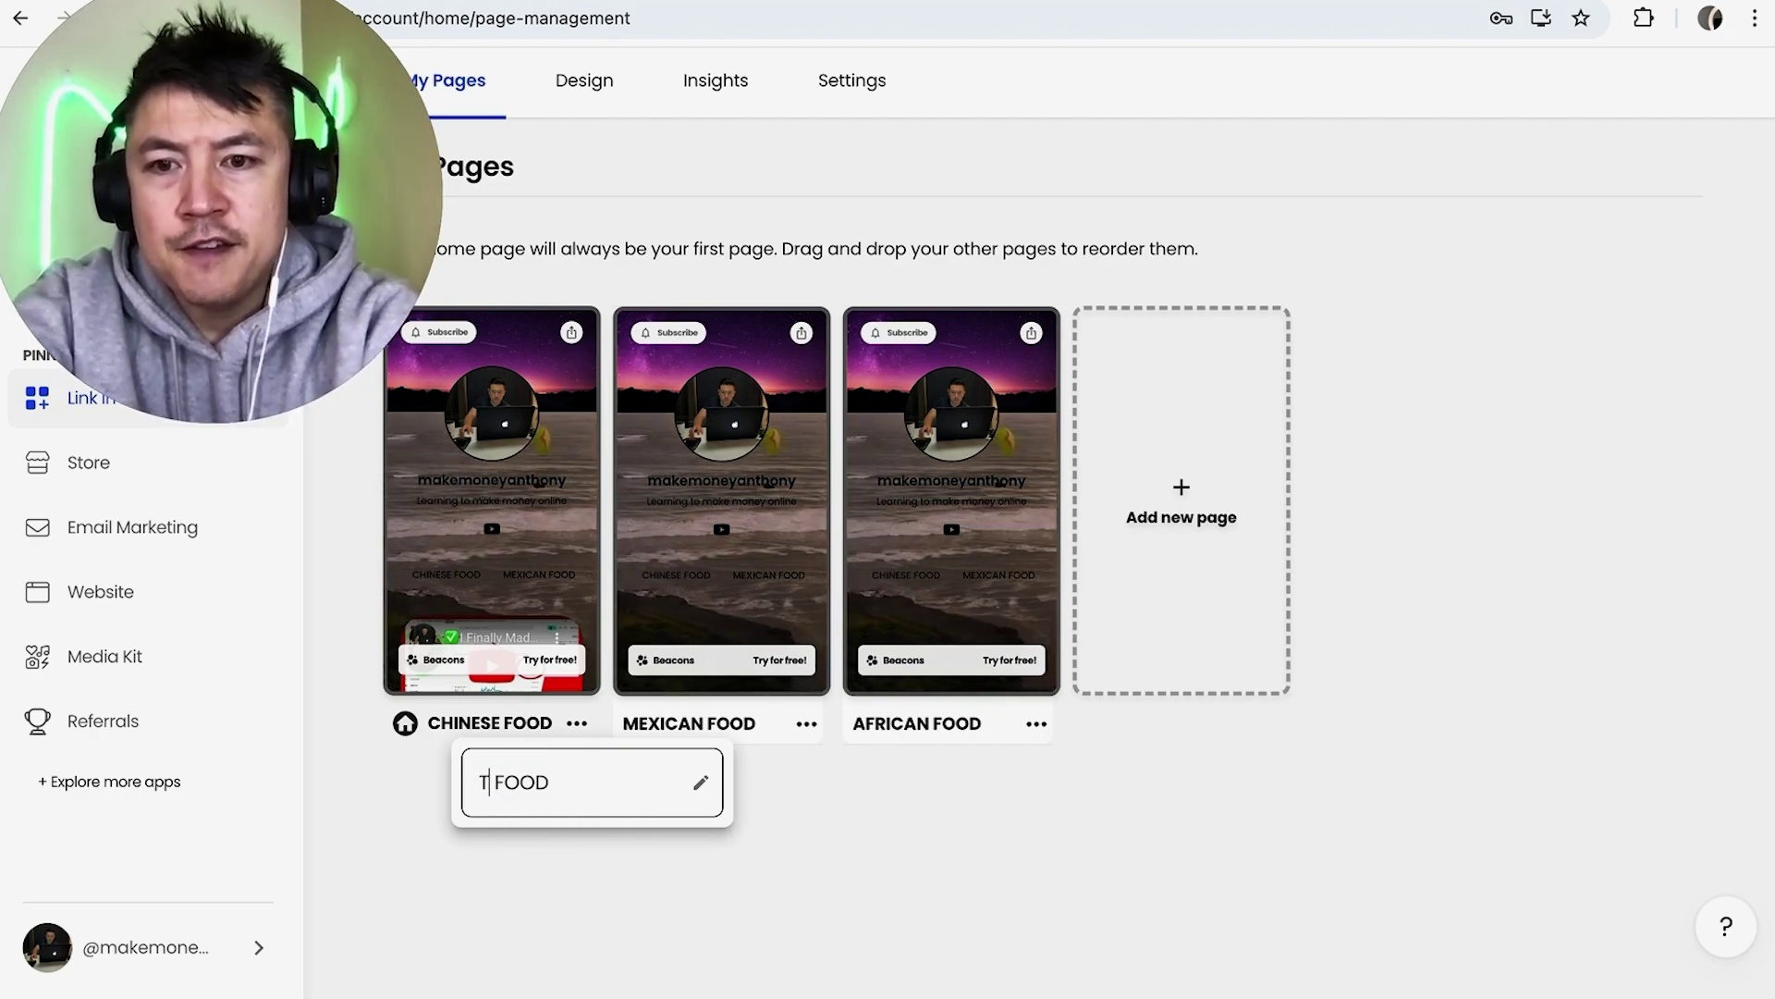
pyautogui.write('HAI')
pyautogui.click(873, 837)
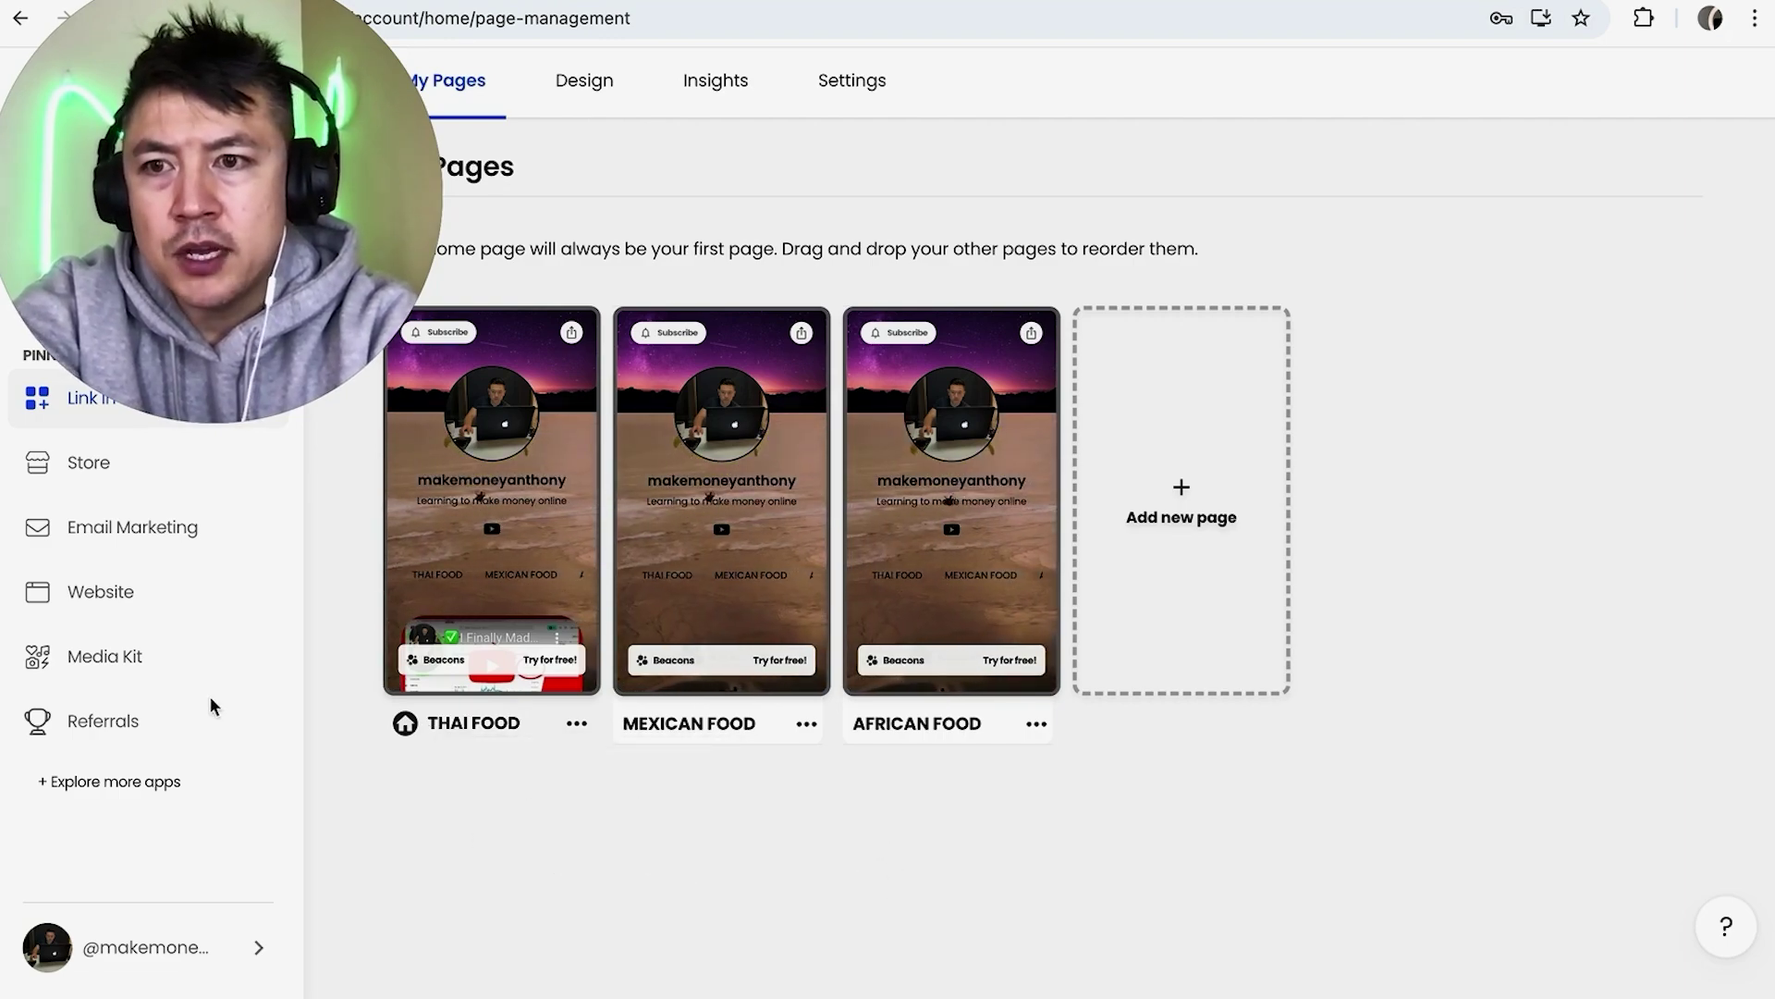
# Go back to the Link in Bio editor to see the Thai, Mexican and African Food links
pyautogui.click(105, 398)
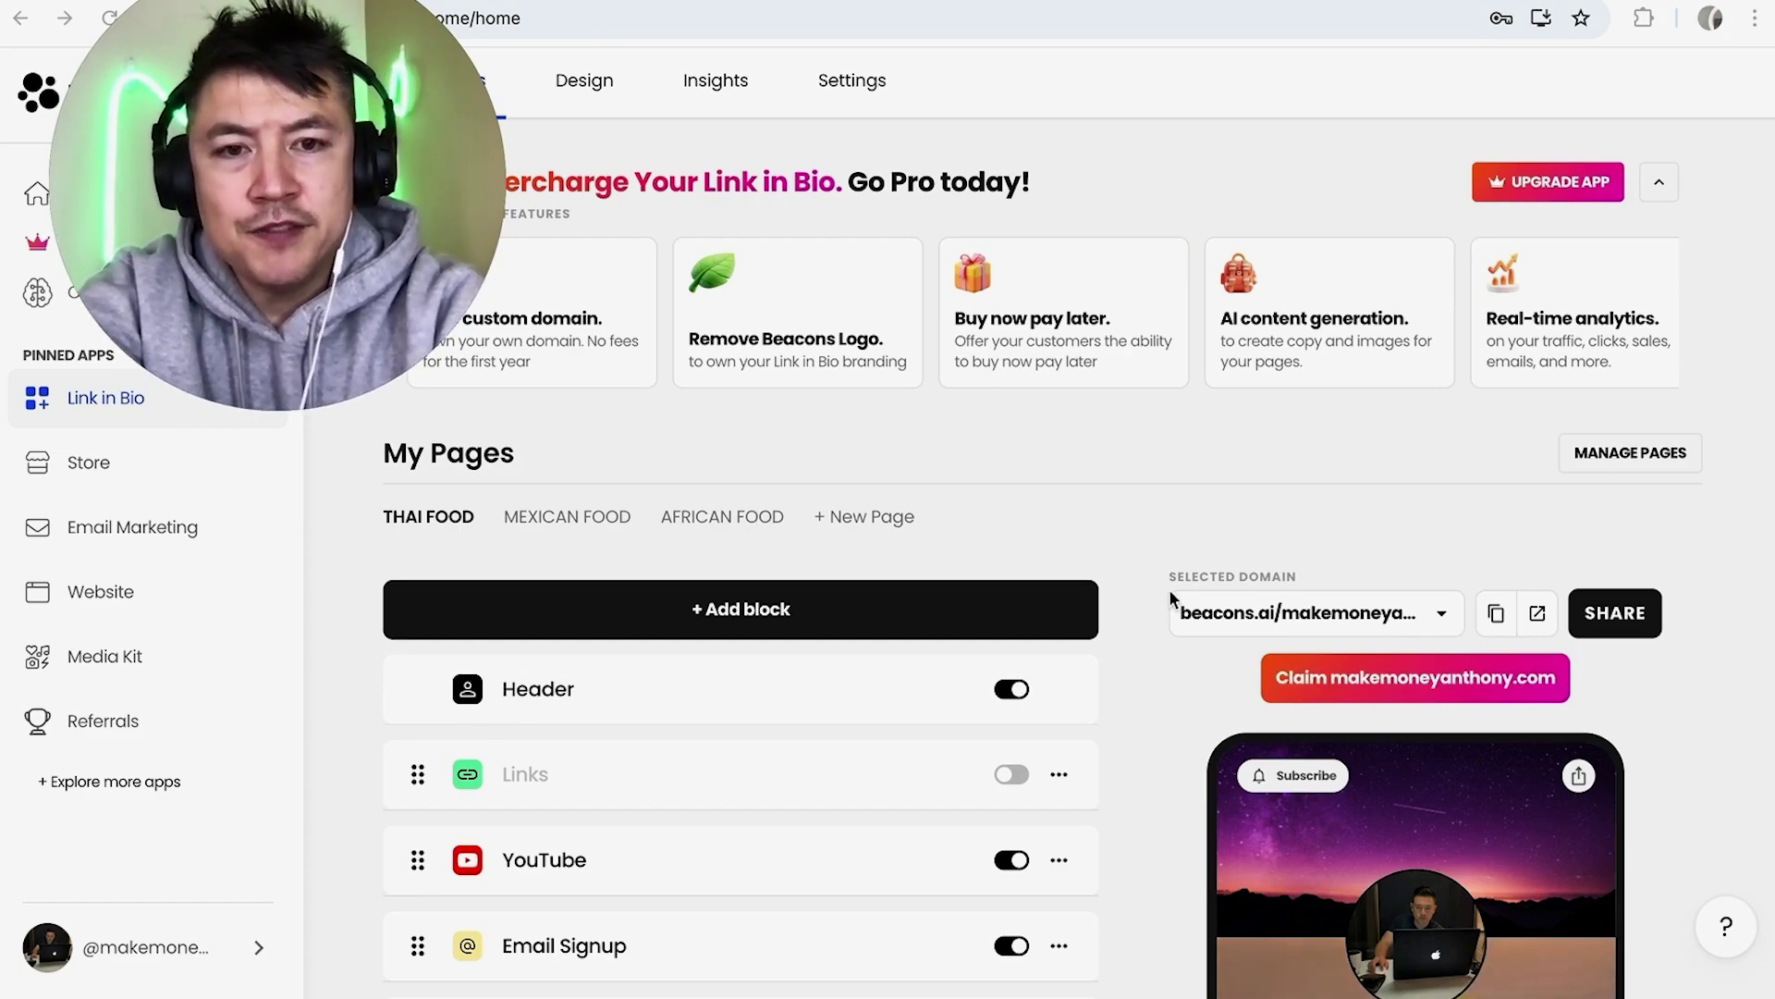
pyautogui.scroll(-3, 1194, 655)
pyautogui.scroll(-2, 1194, 656)
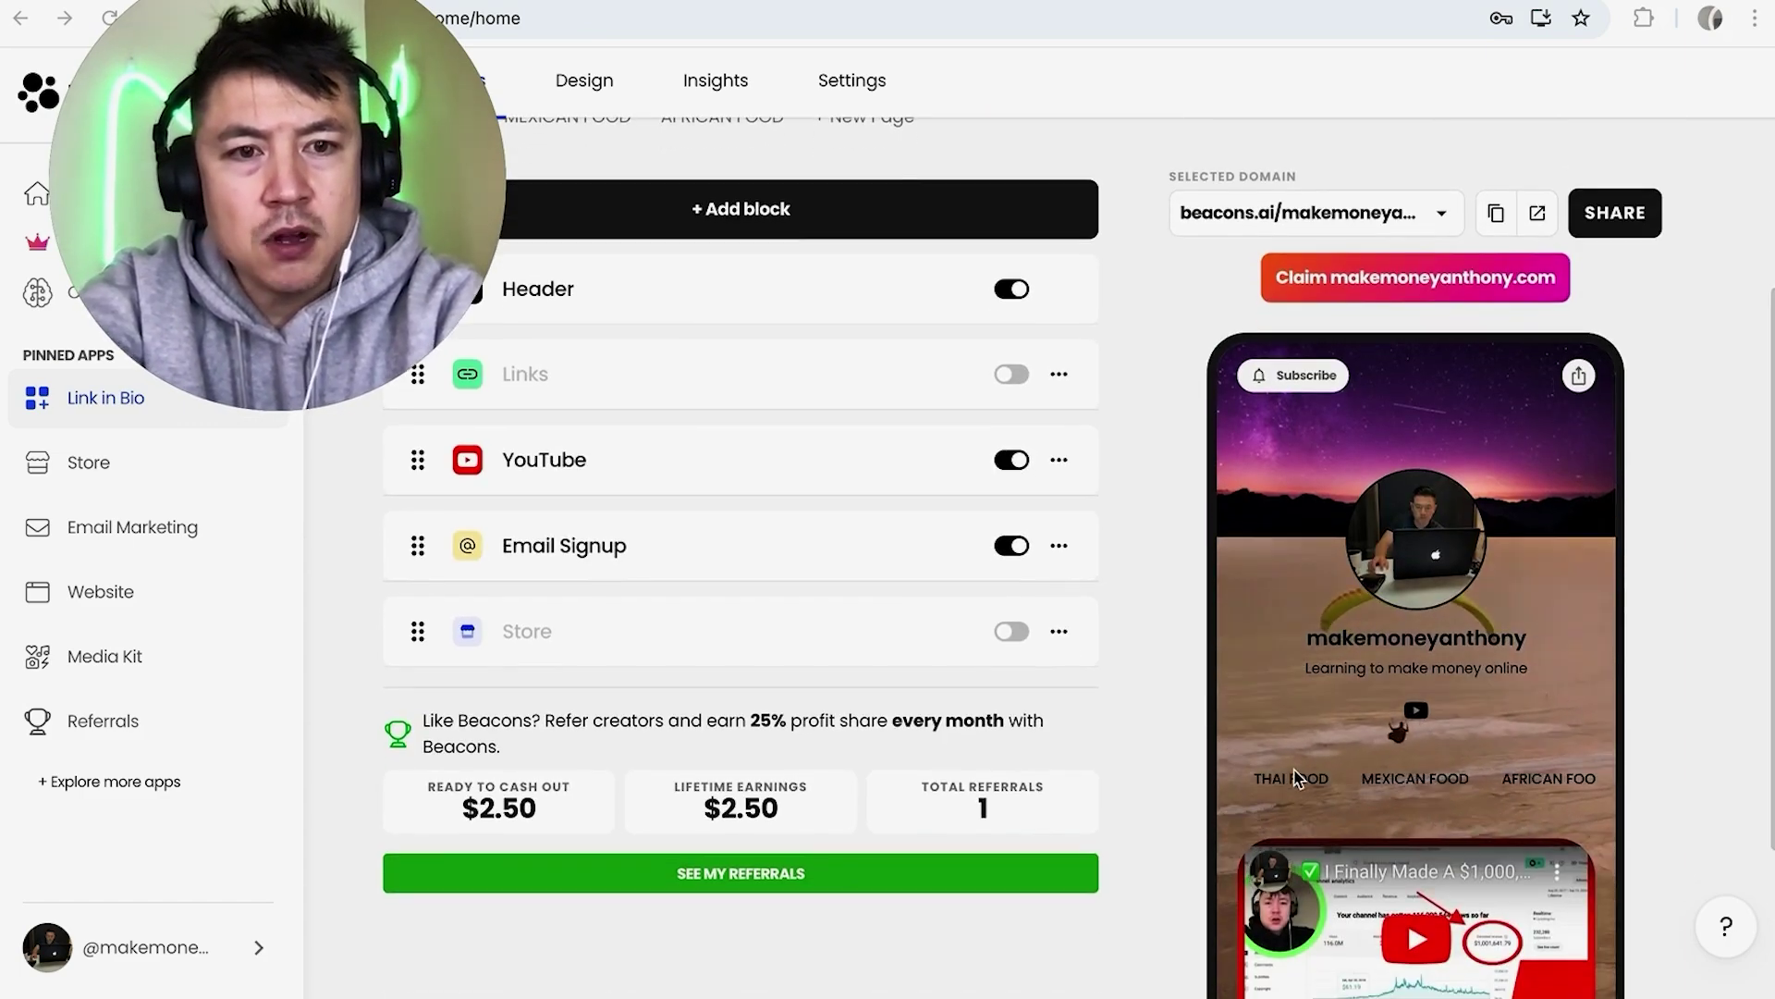